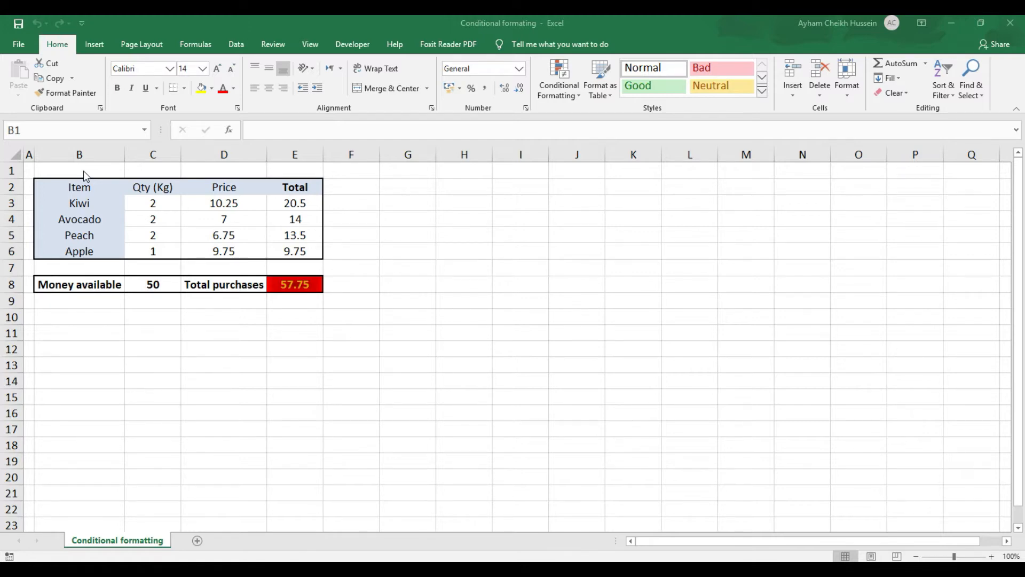
Try deleting all conditional formatting rules of the total purchases cell E8 in the rules manager, and cancel the deletion.
left_click(303, 287)
left_click(303, 287)
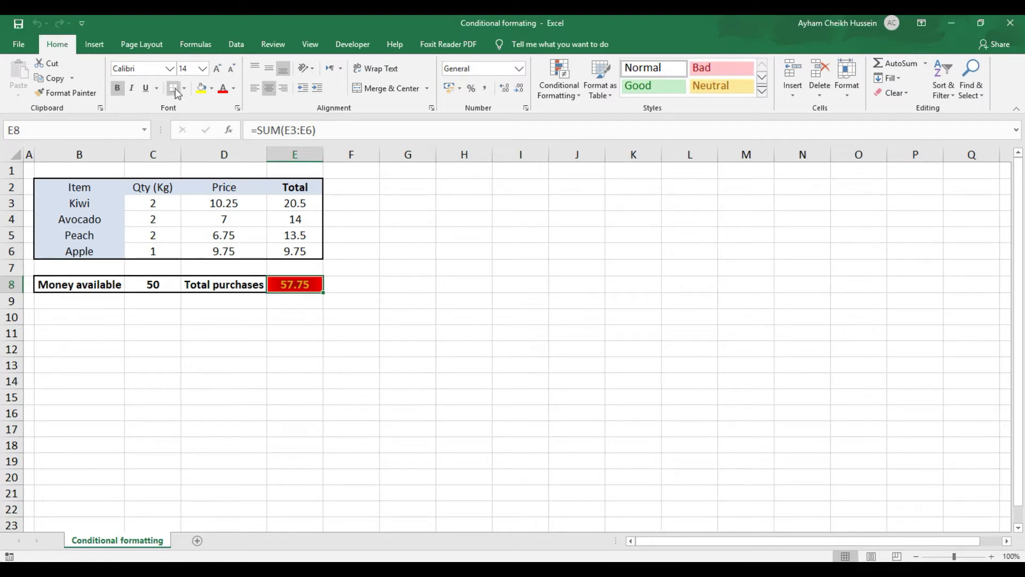
left_click(573, 96)
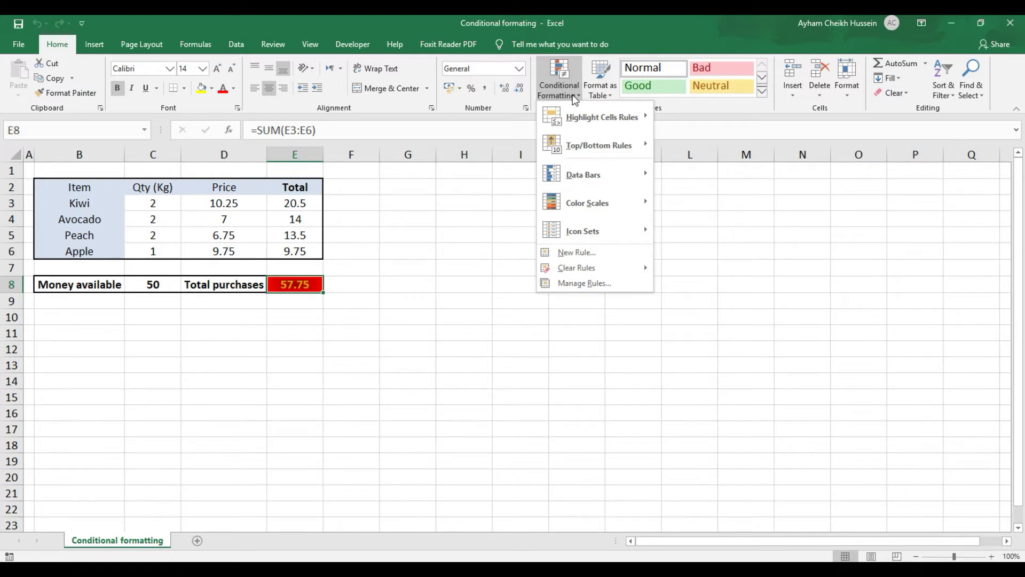
left_click(602, 284)
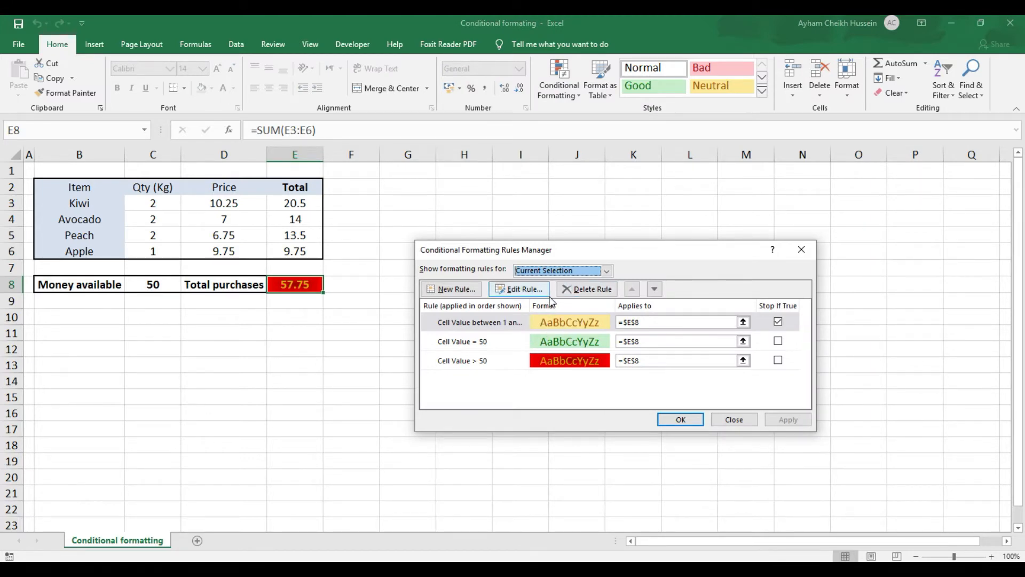
left_click(581, 291)
left_click(581, 291)
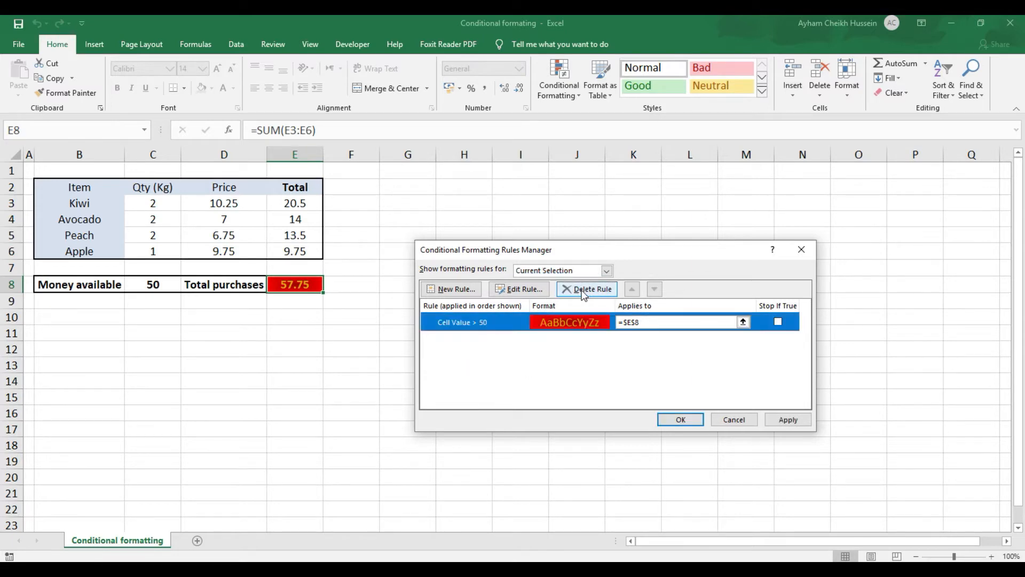
left_click(580, 291)
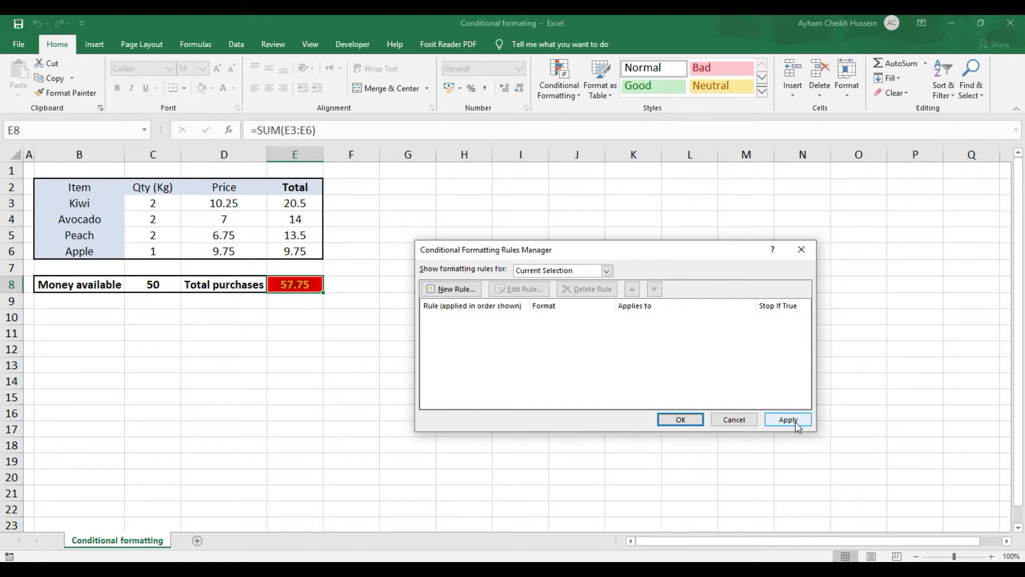
left_click(734, 420)
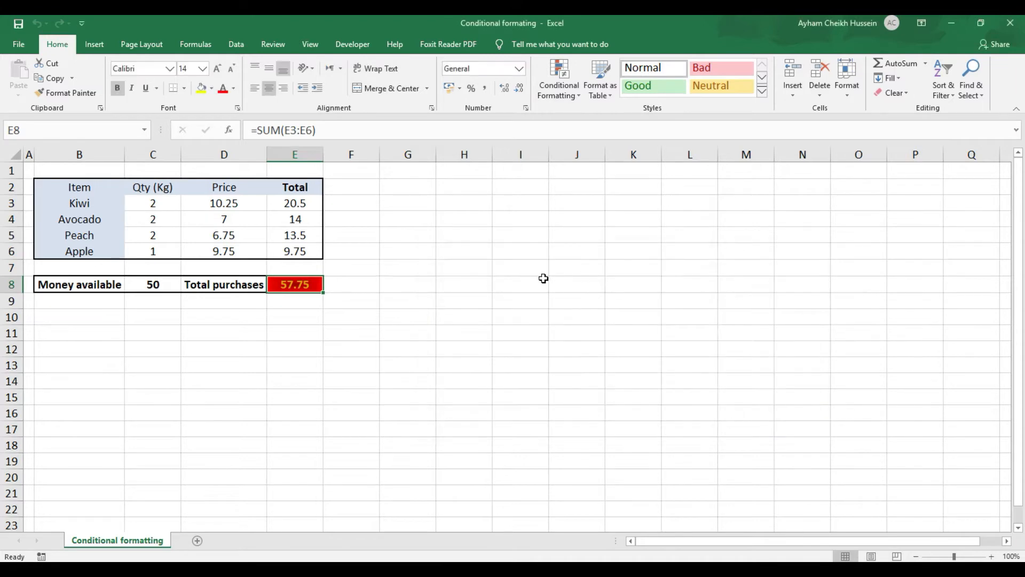
Clear the conditional formatting rules from the total purchases cell E8 only.
left_click(575, 88)
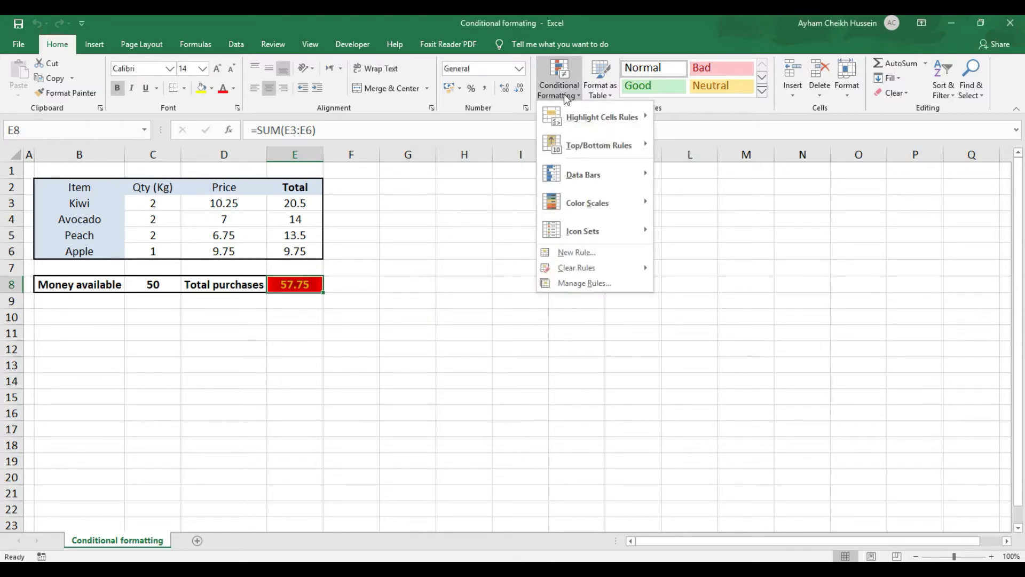
mouse_move(582, 271)
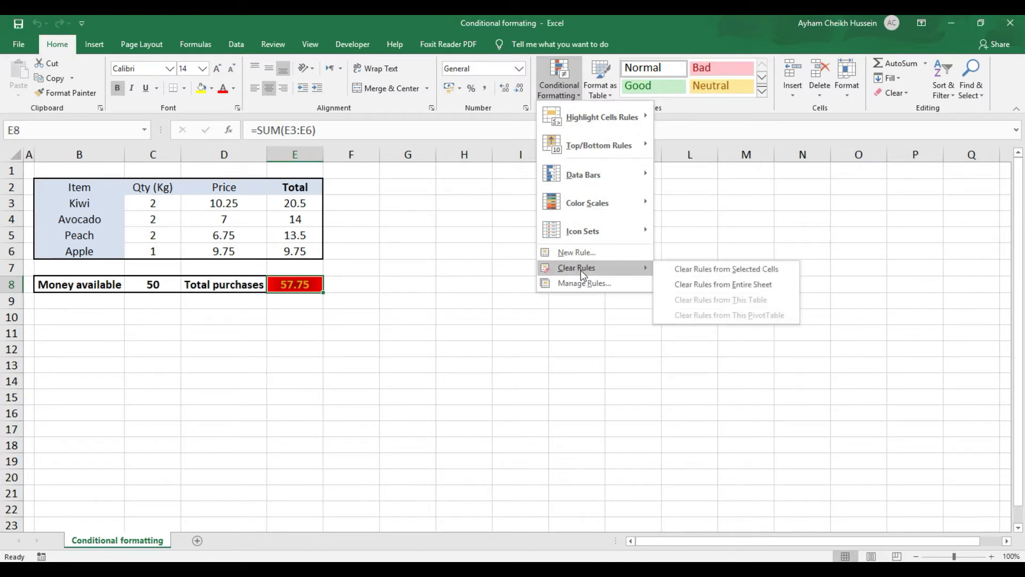
left_click(720, 271)
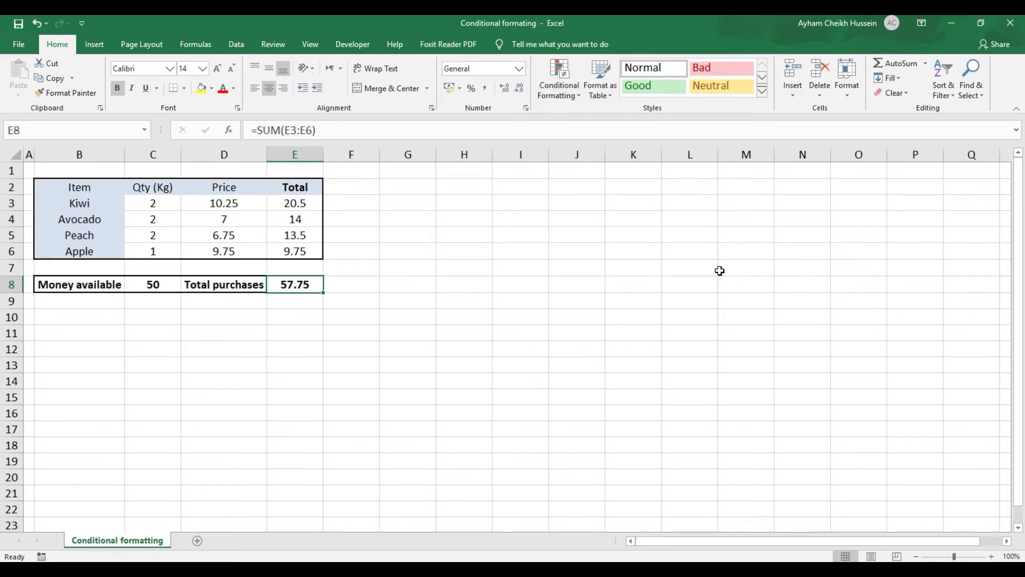
Add an Equal To highlight rule to total purchases cell E8 for the value 50, using Green Fill with Dark Green Text.
left_click(300, 347)
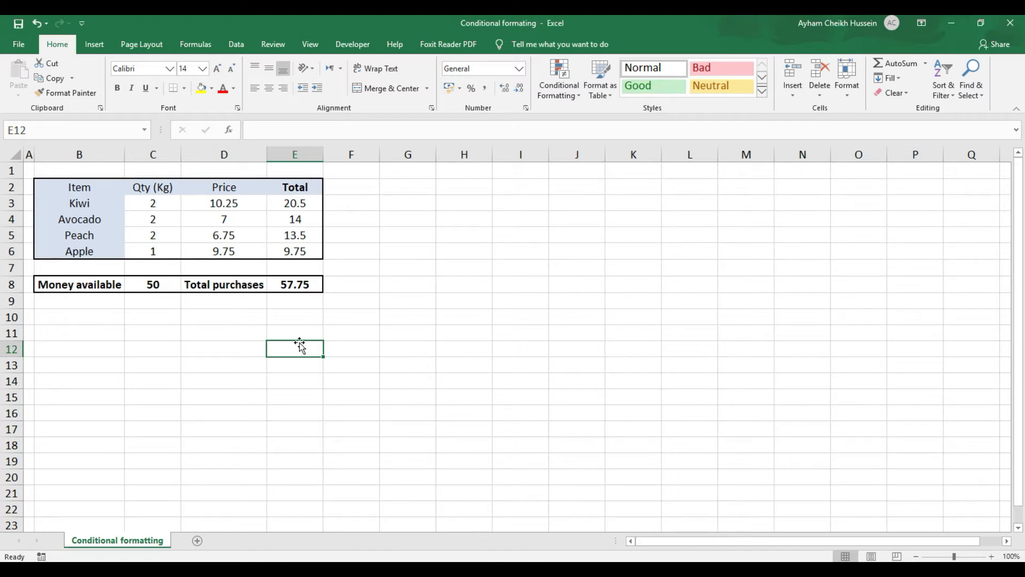
left_click(573, 99)
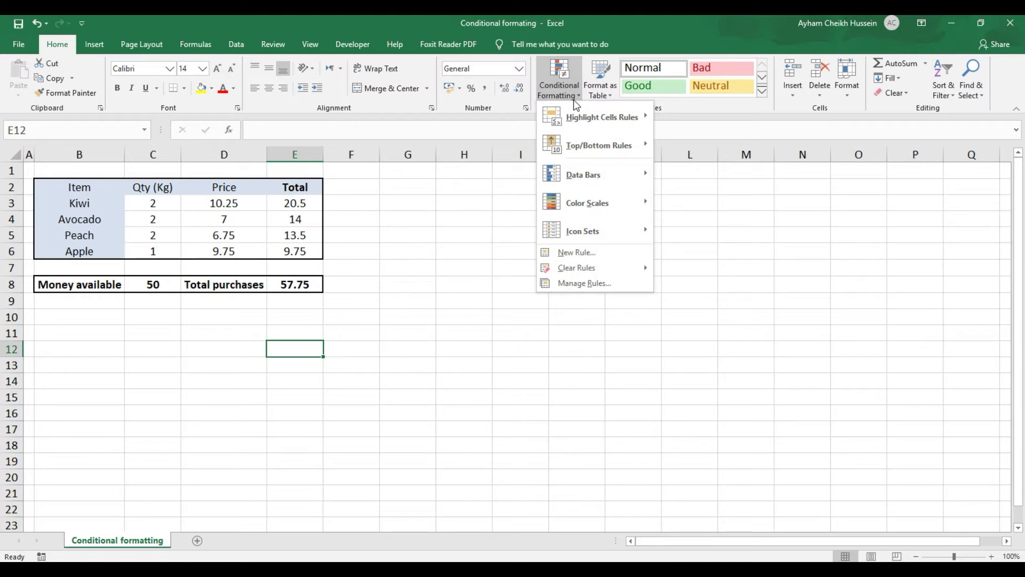
mouse_move(579, 120)
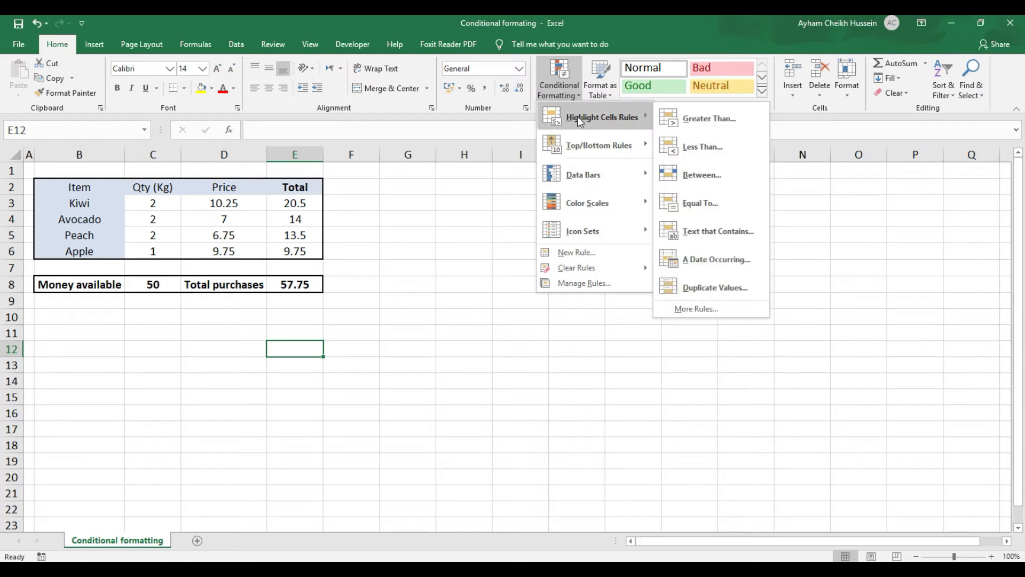
left_click(721, 202)
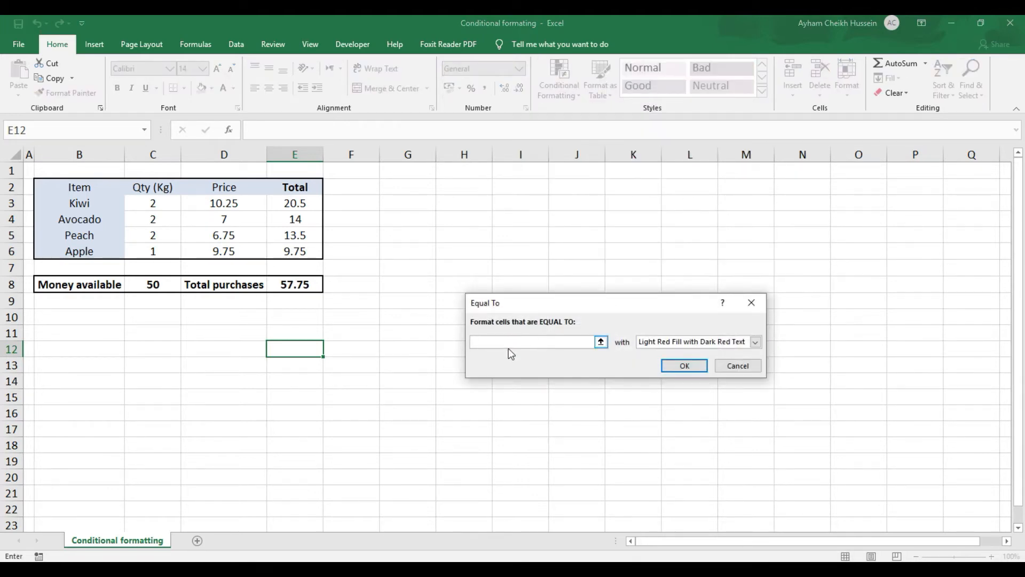
type("50")
left_click(755, 342)
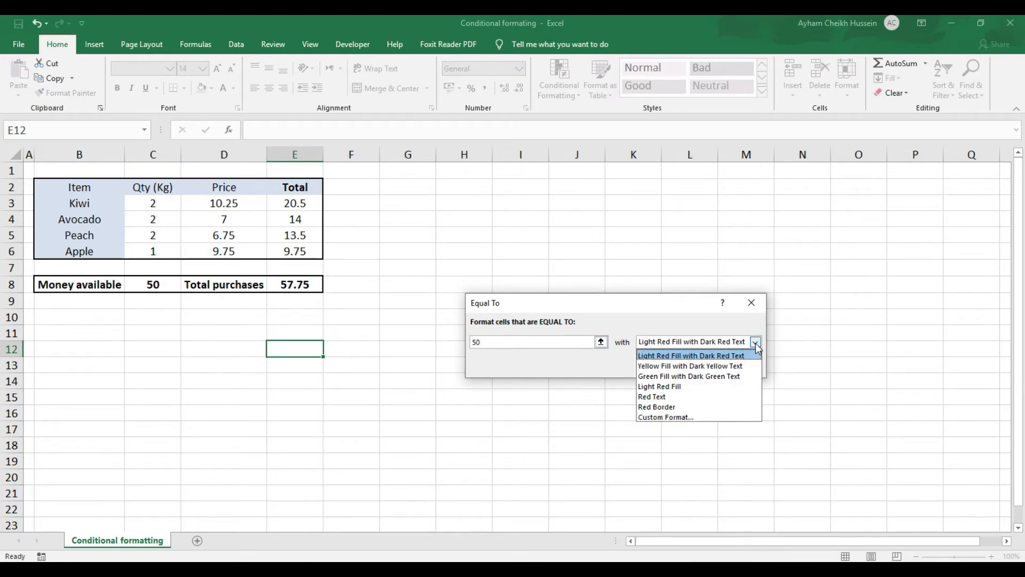
left_click(732, 375)
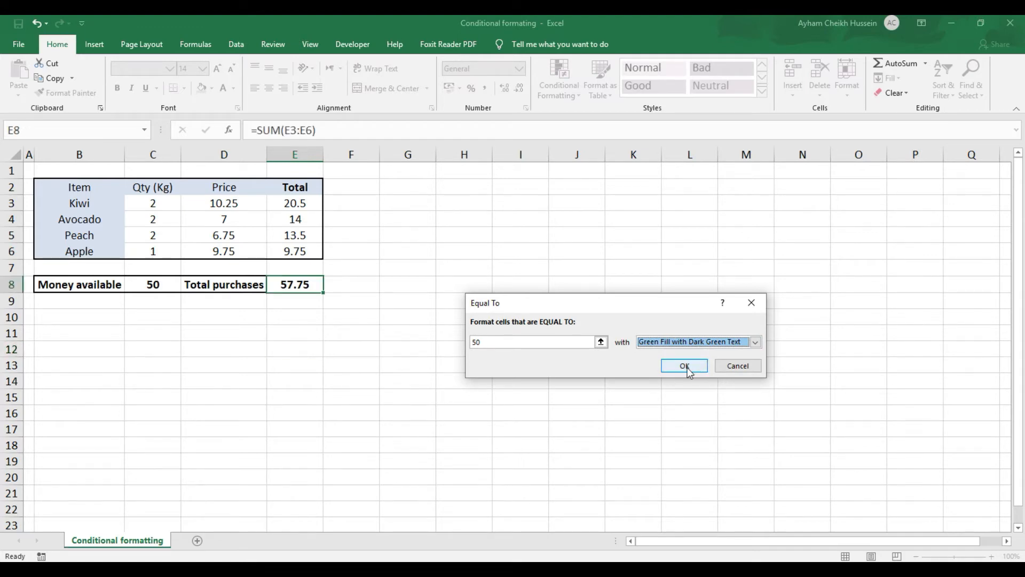
left_click(685, 366)
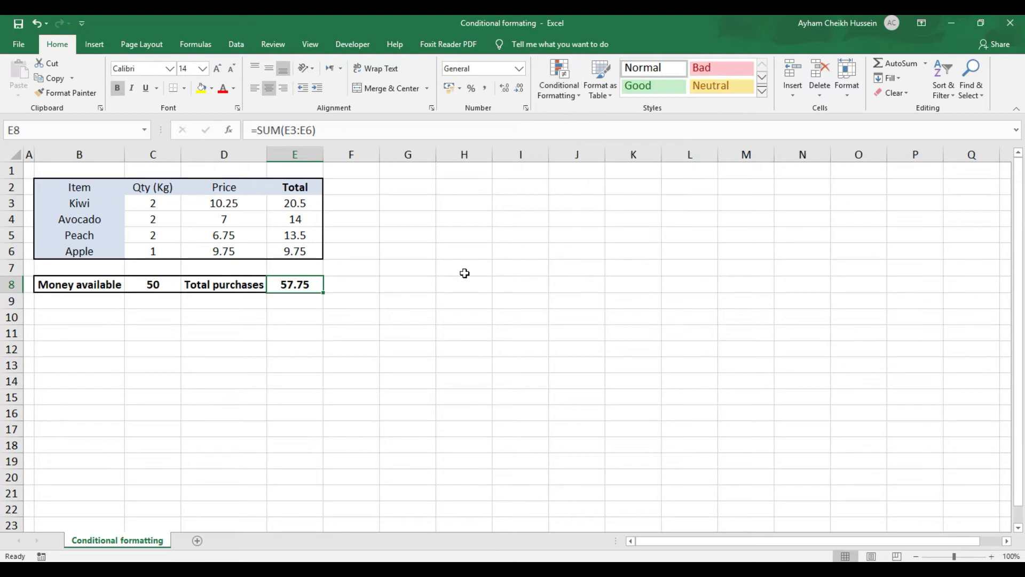
Add a Between highlight rule to cell E8 for values from 0.1 to 49.9, using Yellow Fill with Dark Yellow Text.
left_click(566, 92)
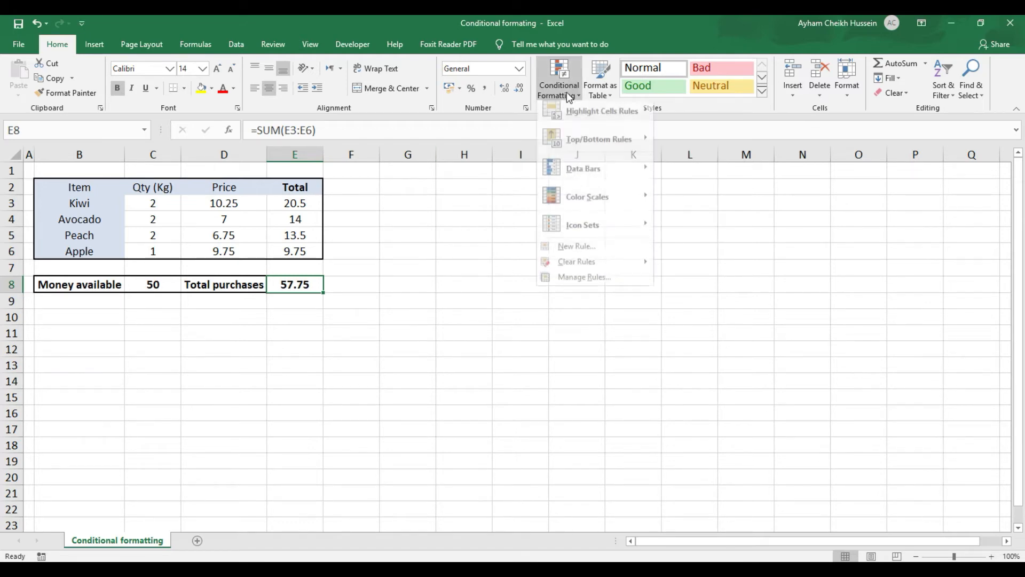
mouse_move(583, 118)
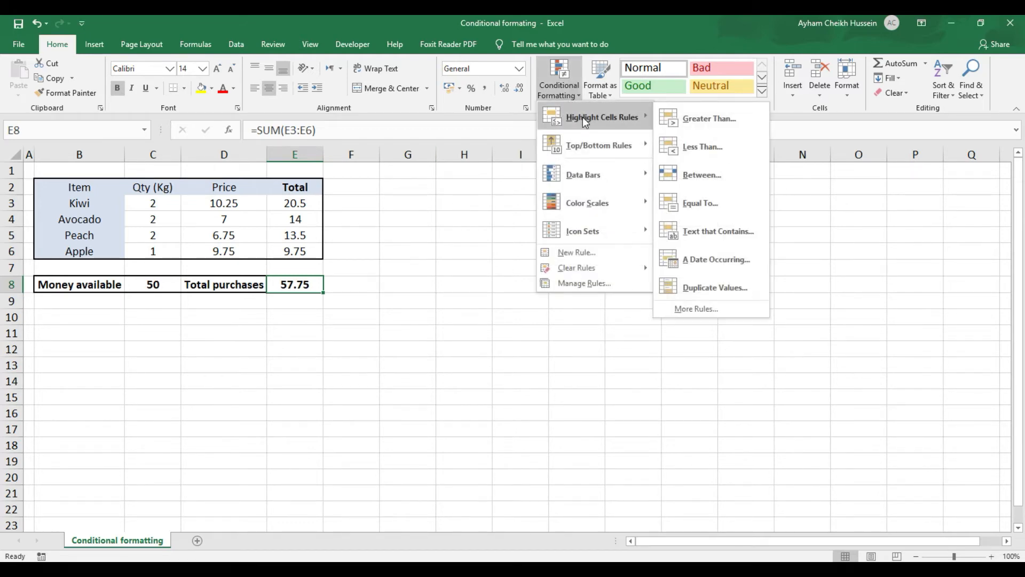
left_click(715, 182)
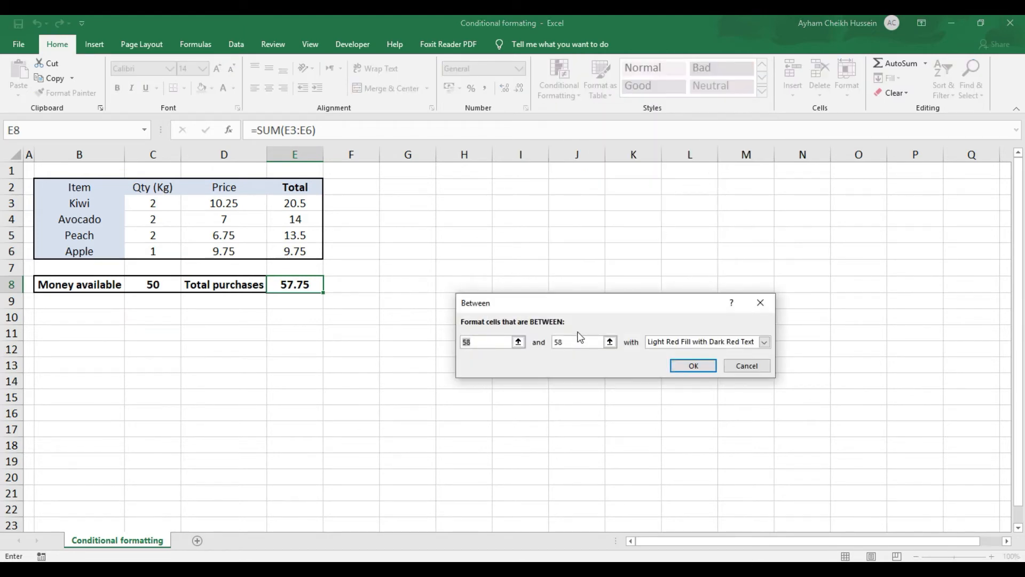
left_click(493, 342)
left_click_drag(493, 343, 440, 334)
type("0.1")
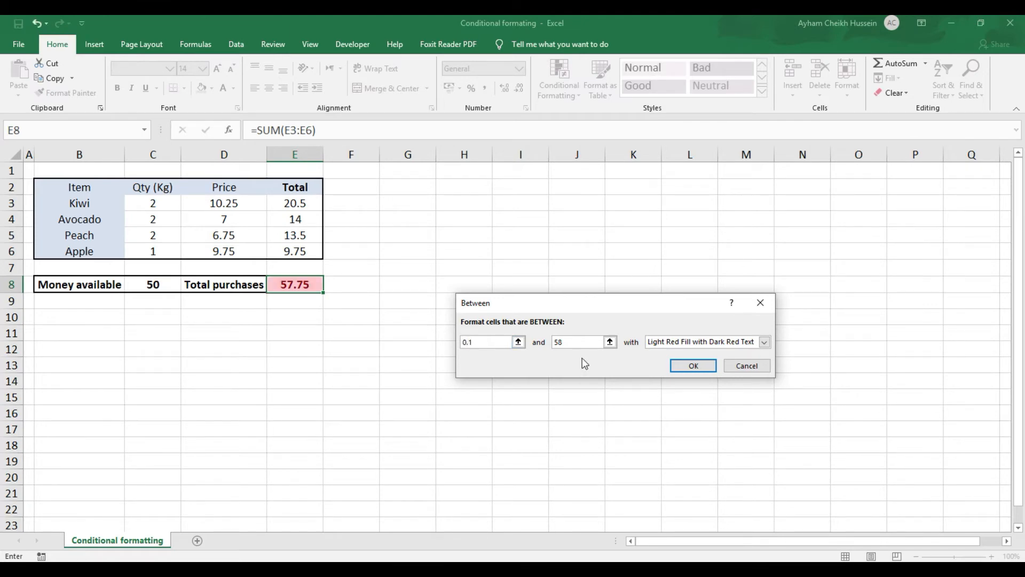
left_click_drag(574, 345, 548, 342)
type("49.9")
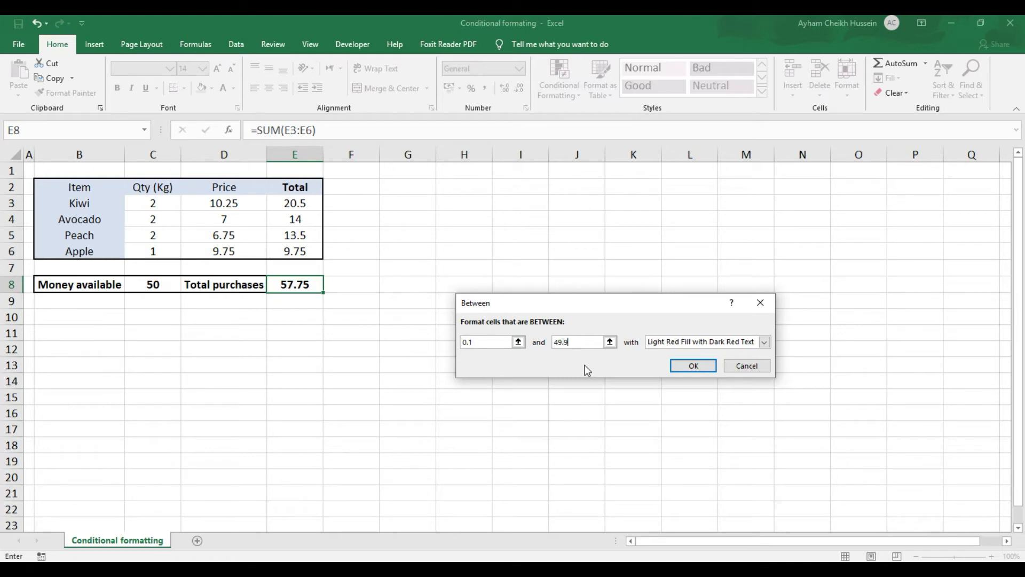
left_click(742, 345)
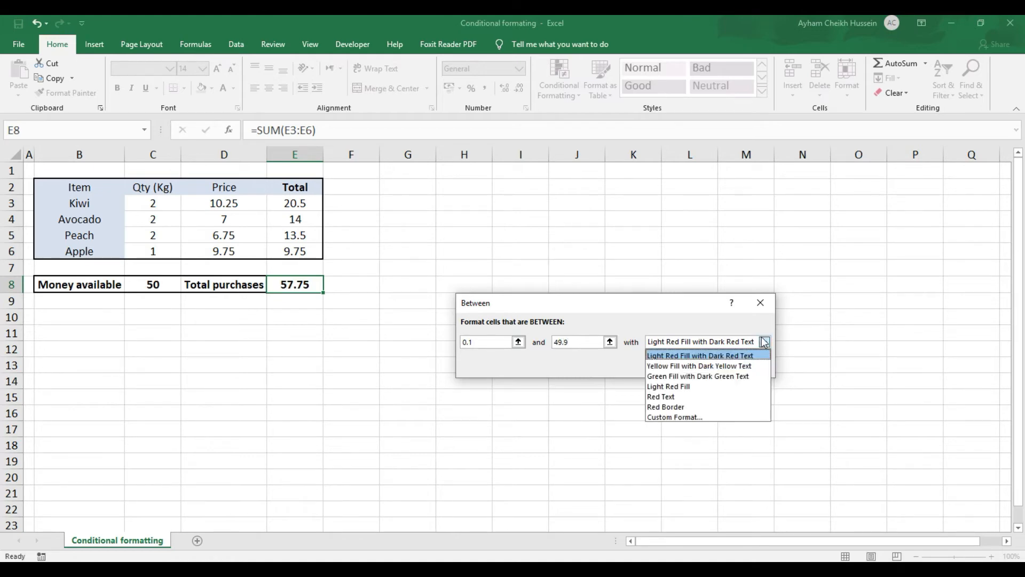
left_click(726, 369)
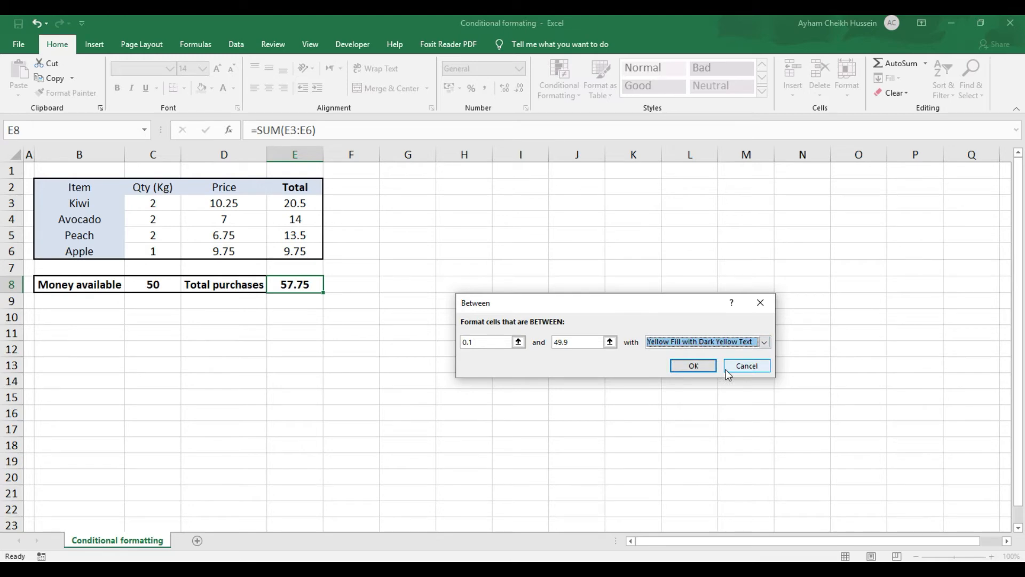
left_click(689, 366)
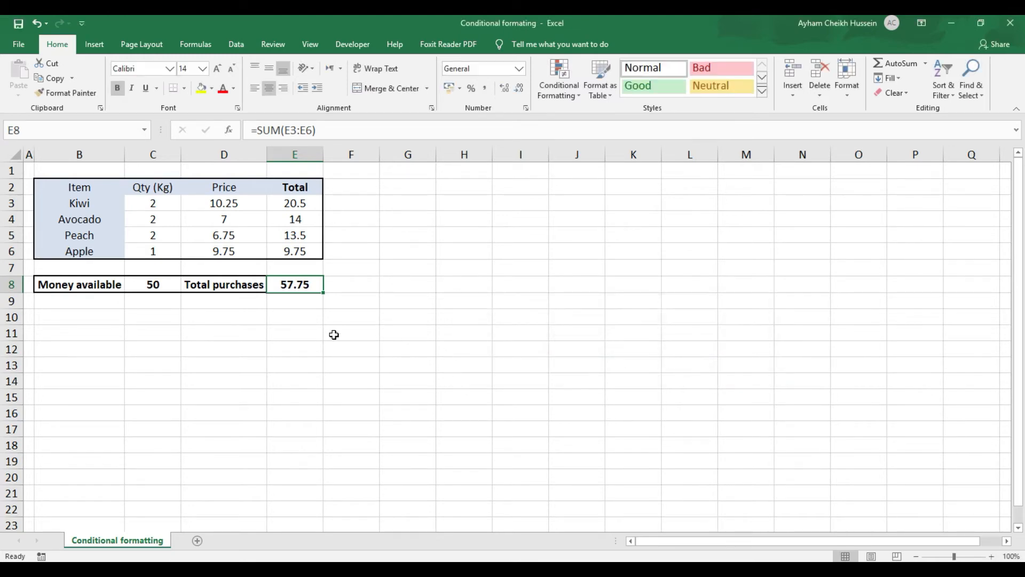
Test the new rule by setting the avocado quantity in C4 to 0, and undo the quantity change.
left_click(154, 223)
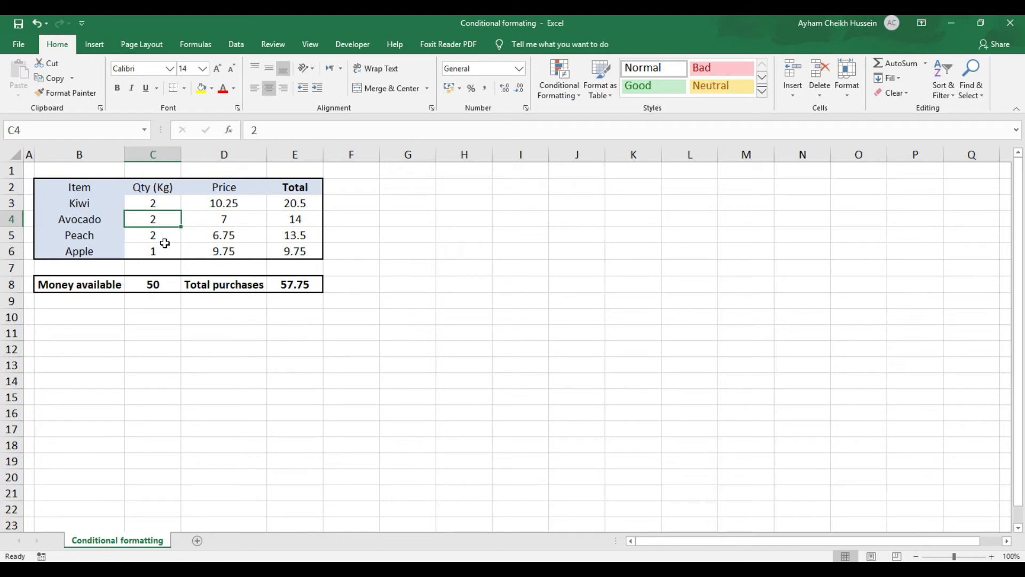
type("0")
key("Return")
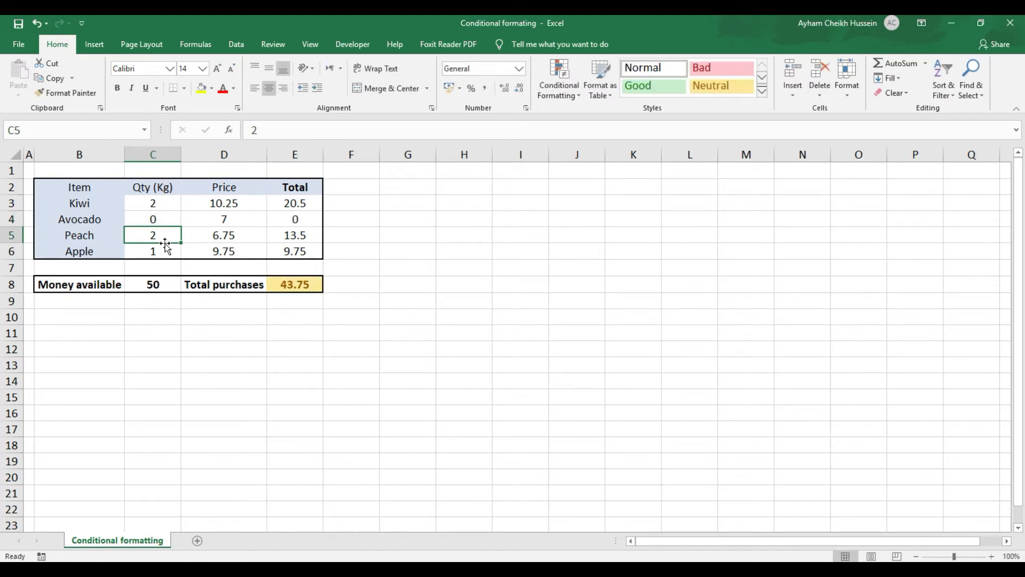
key("ctrl+z")
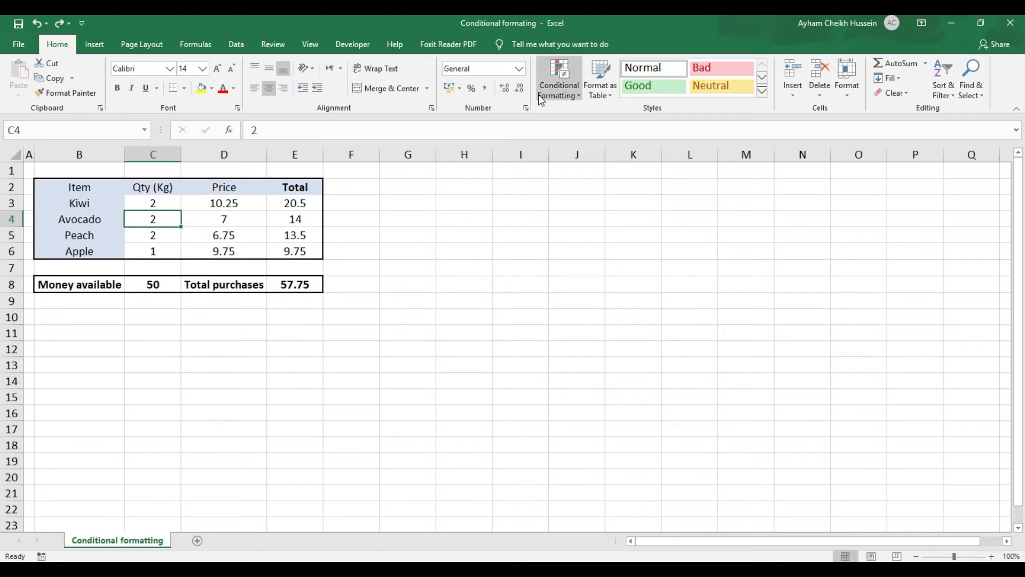
Set up a Greater Than highlight rule with the threshold 50 and choose a custom format for it.
left_click(555, 90)
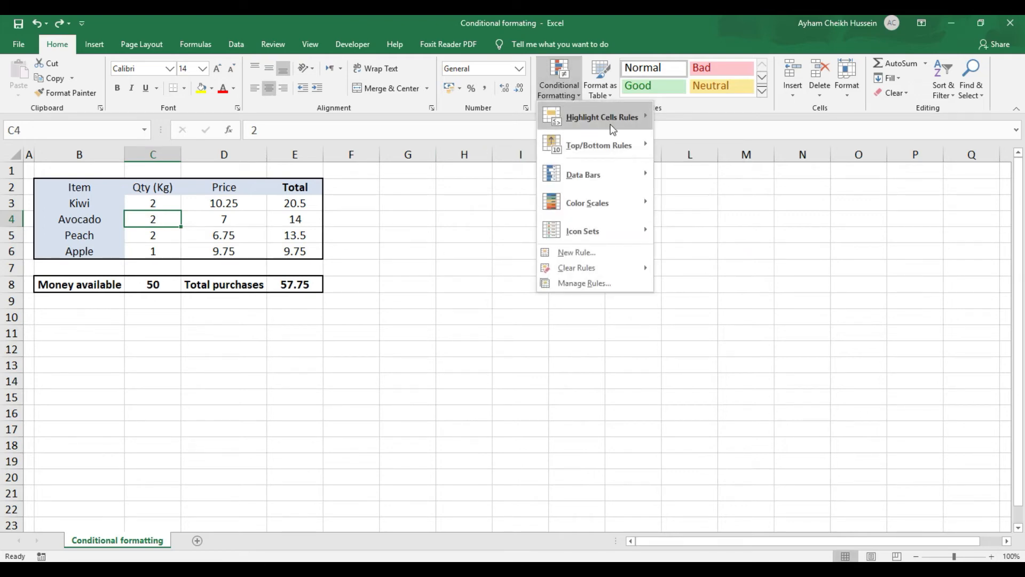
mouse_move(612, 129)
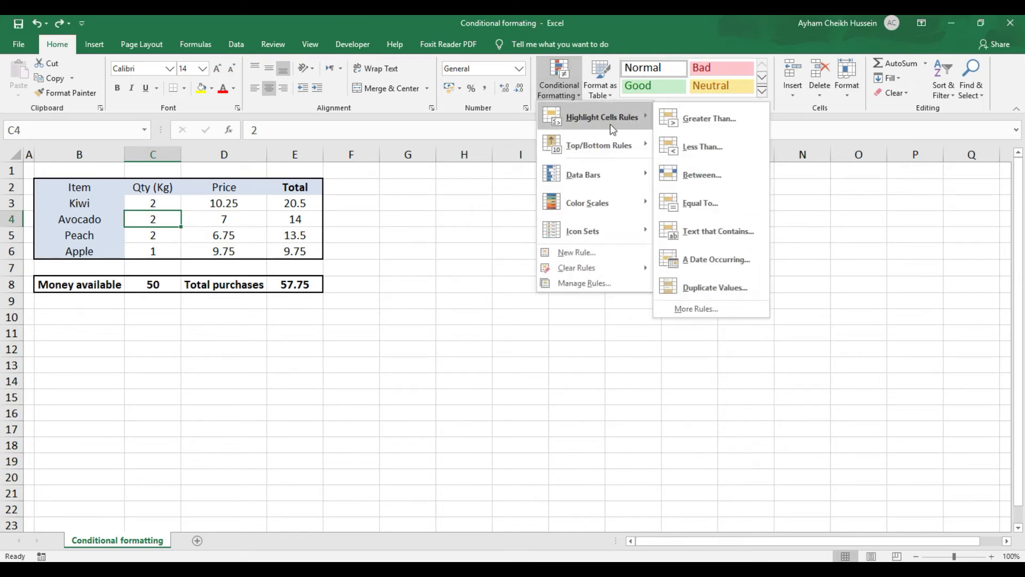
left_click(730, 121)
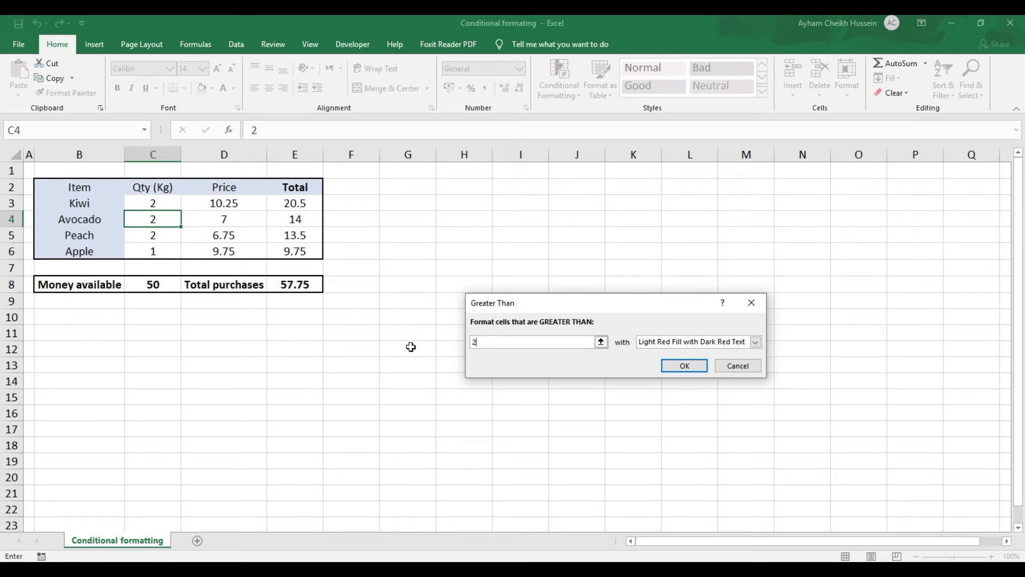
type("50")
left_click(754, 343)
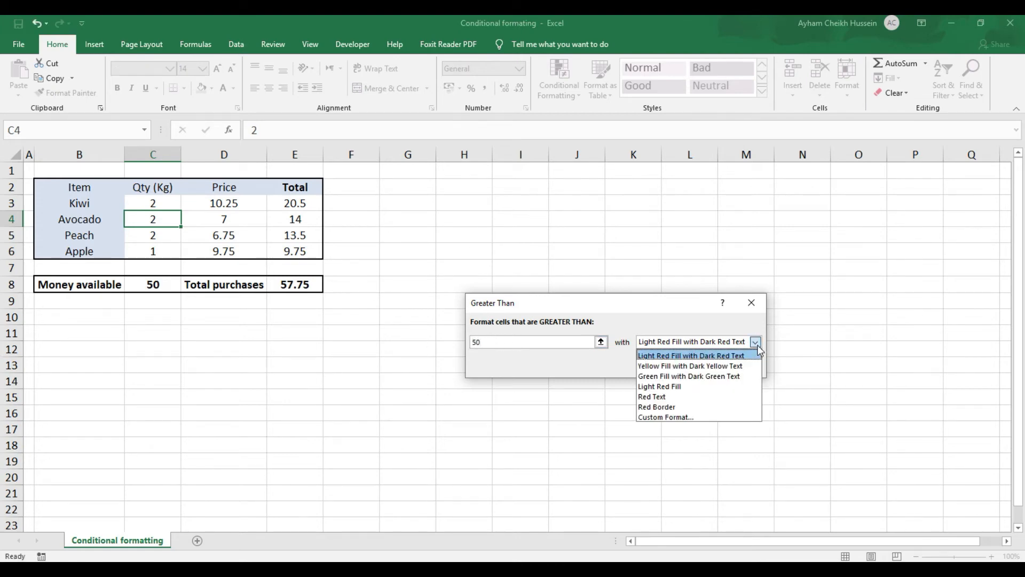
left_click(695, 417)
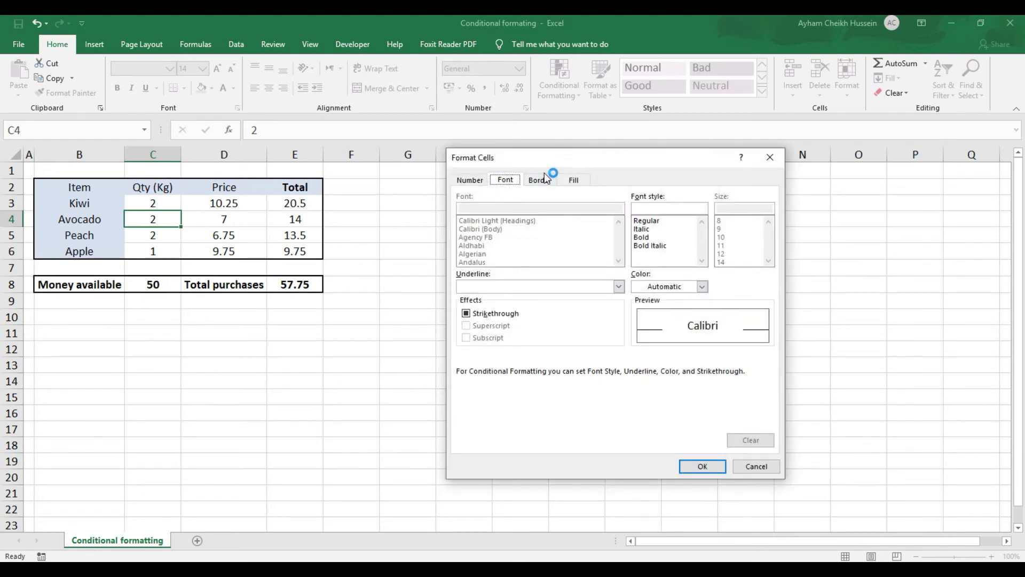
Set the custom format's font style to bold and its font colour to the recently used gold.
left_click(649, 237)
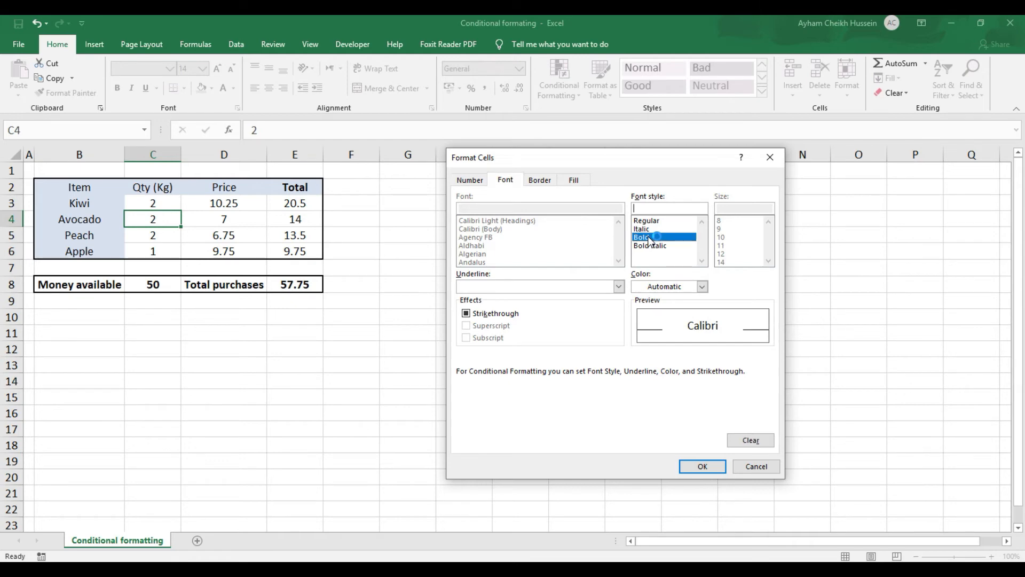
left_click(703, 287)
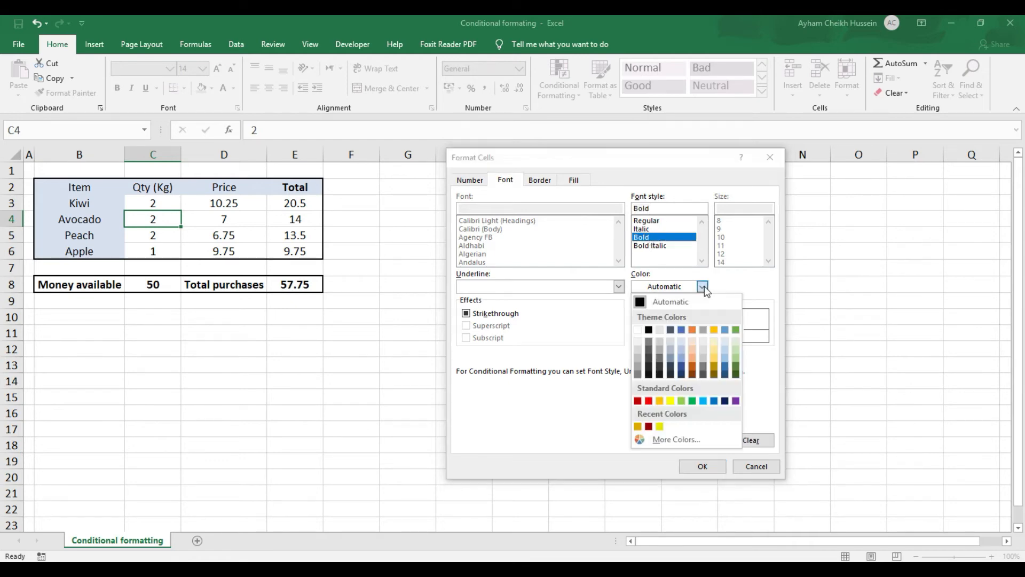
left_click(638, 427)
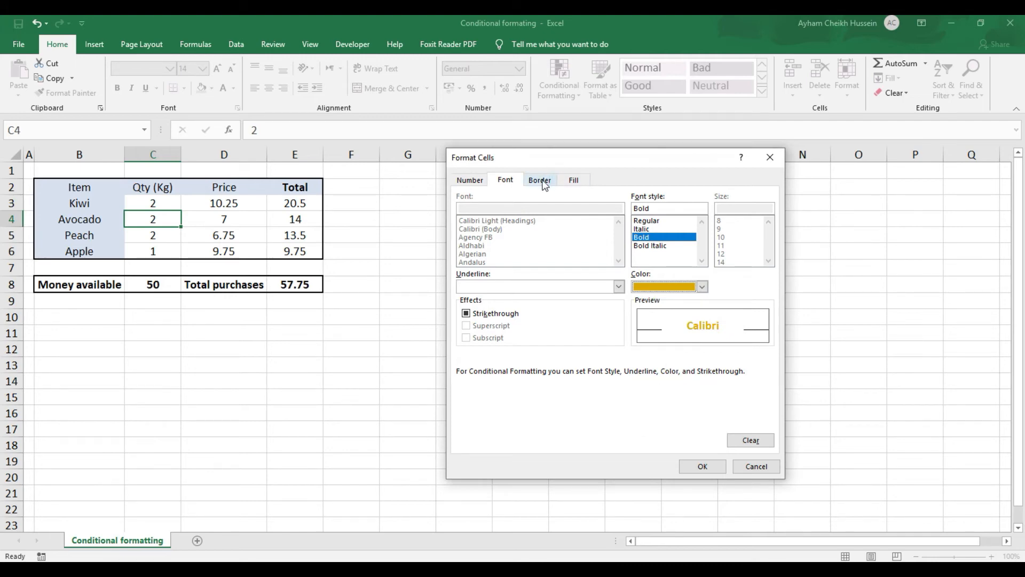
Give the custom format a two-colour gradient fill running from standard dark red to standard red.
left_click(574, 180)
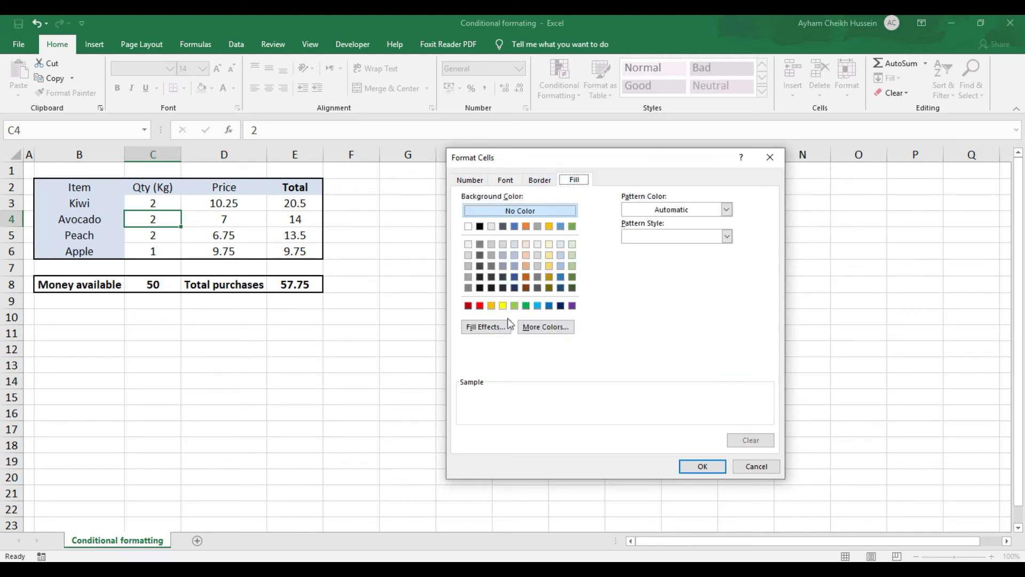
left_click(469, 306)
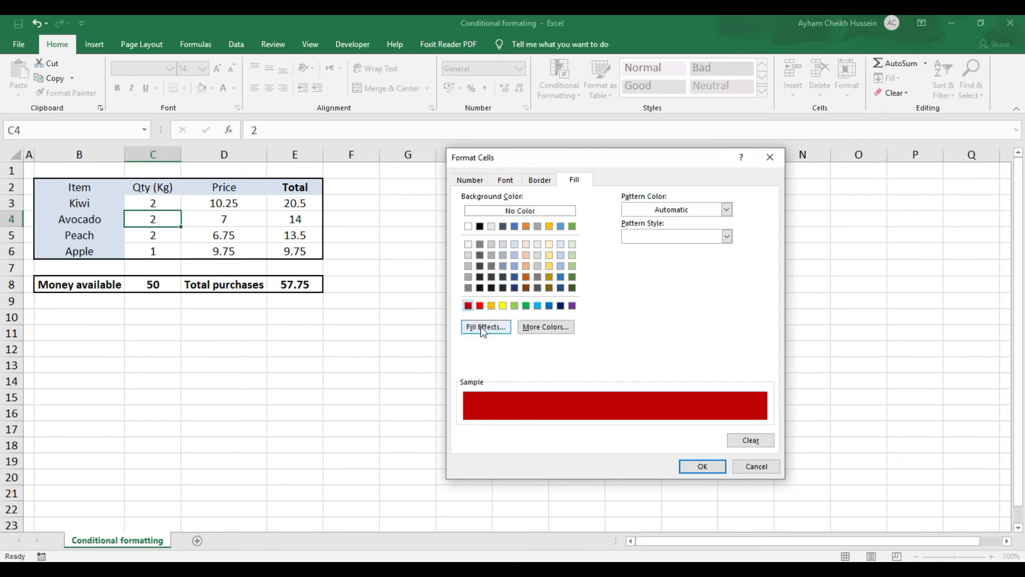
left_click(481, 326)
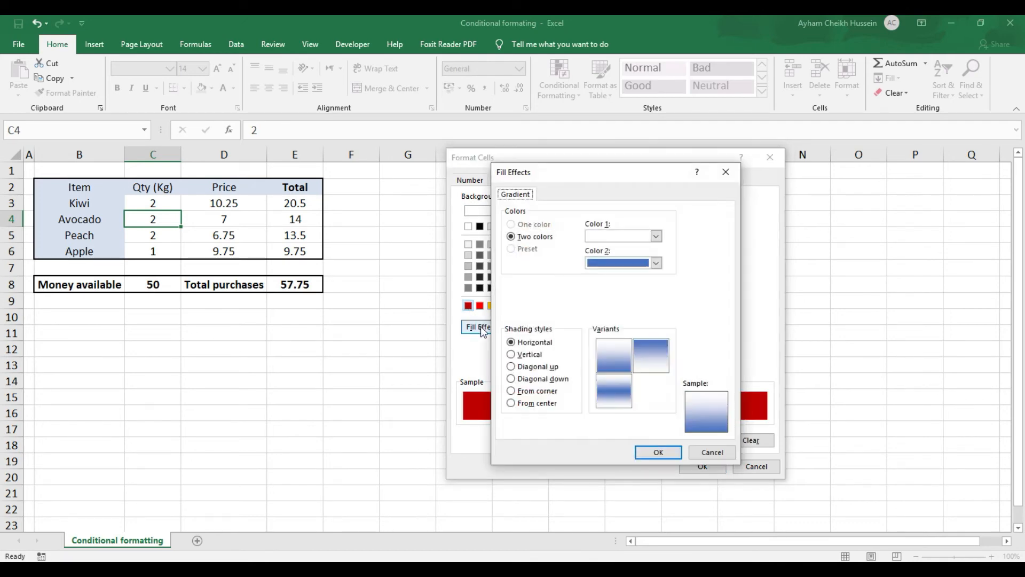
left_click(655, 237)
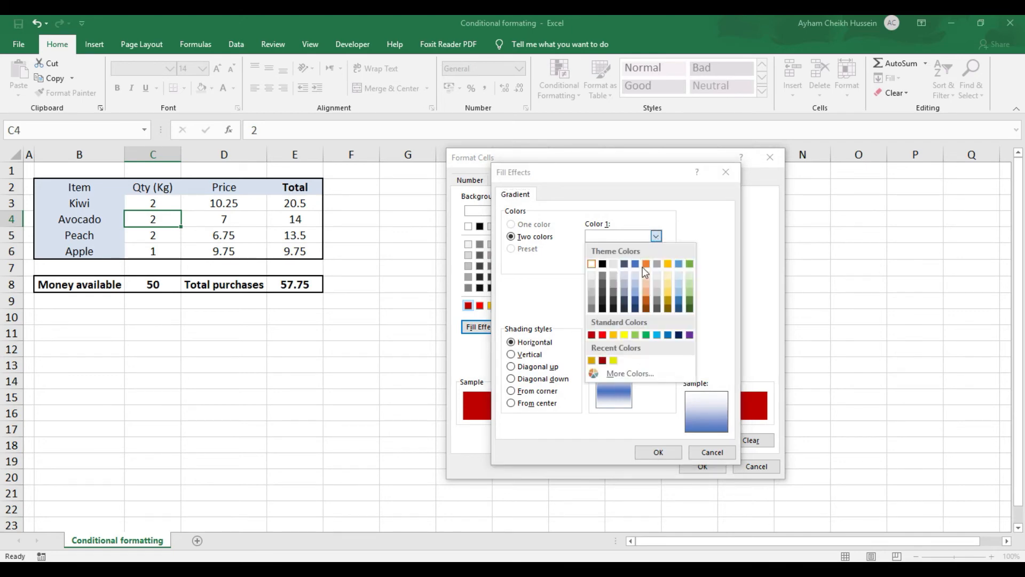
left_click(591, 334)
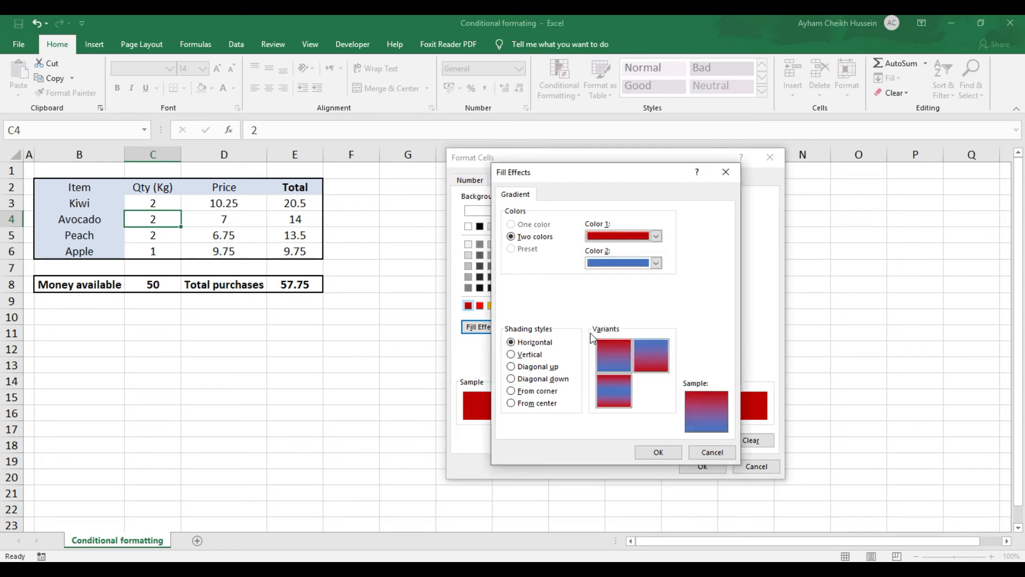
left_click(656, 263)
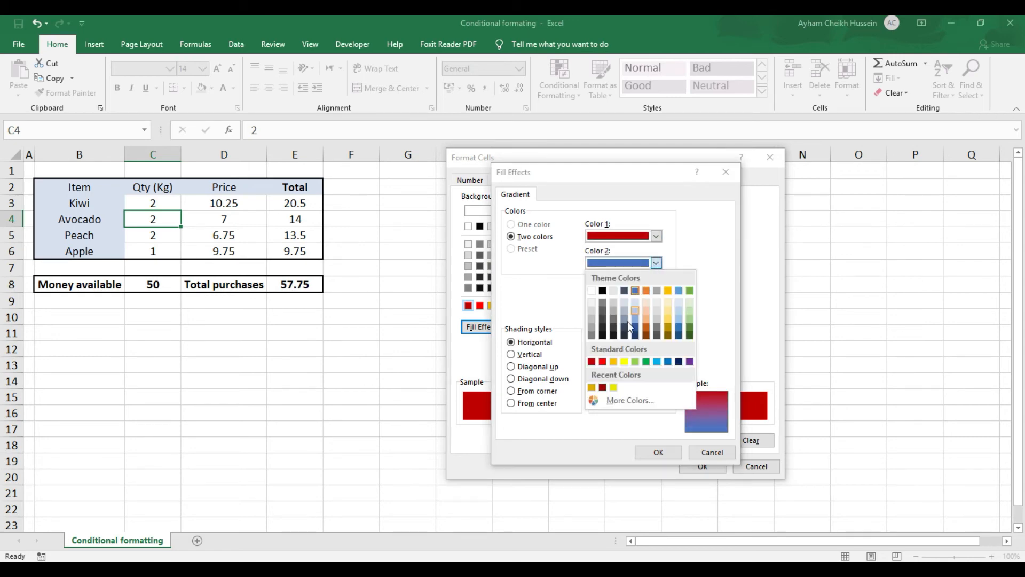
left_click(603, 362)
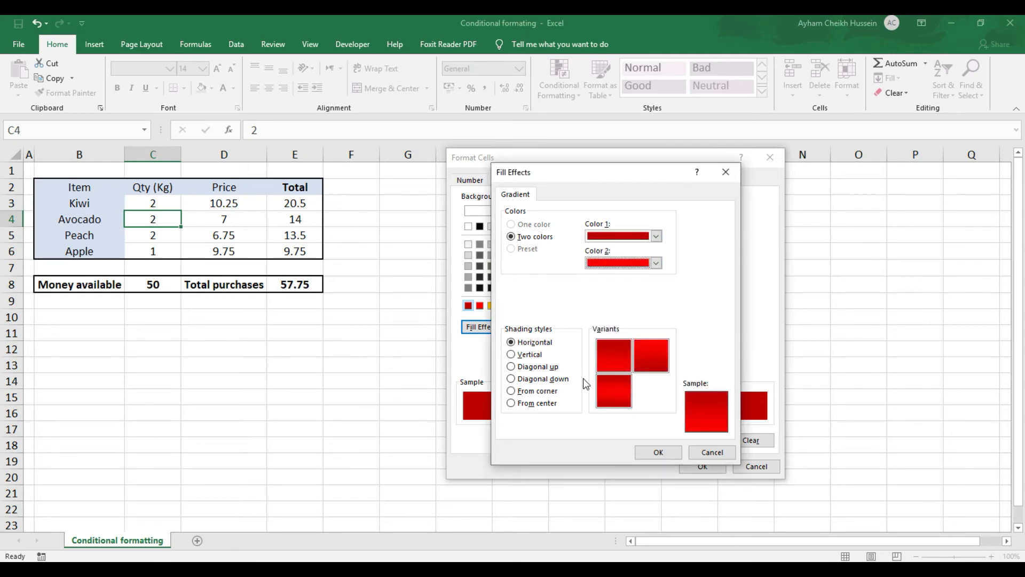
Set the gradient's shading style to From corner and apply the custom format with the Greater Than 50 rule.
left_click(511, 392)
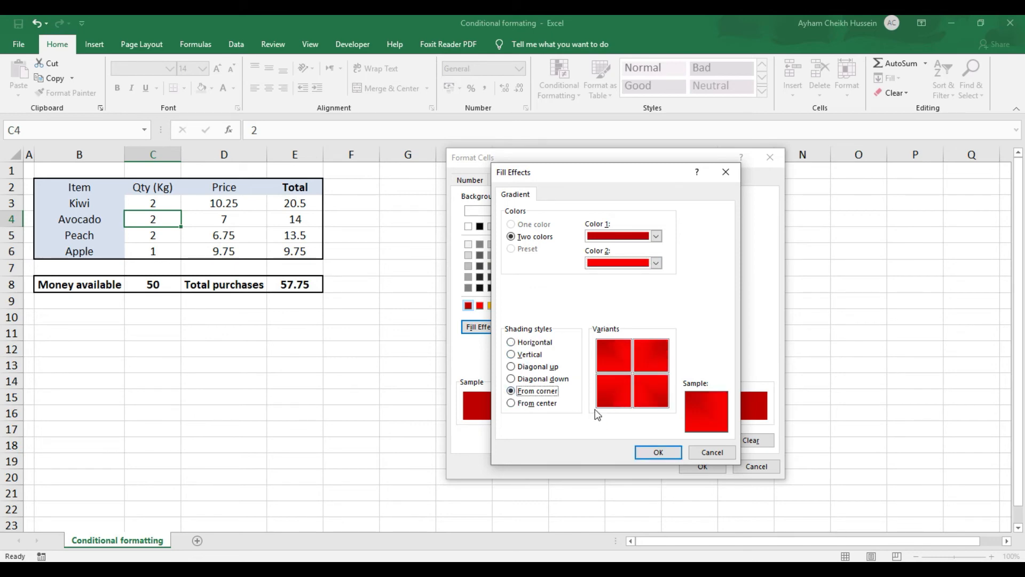
left_click(657, 452)
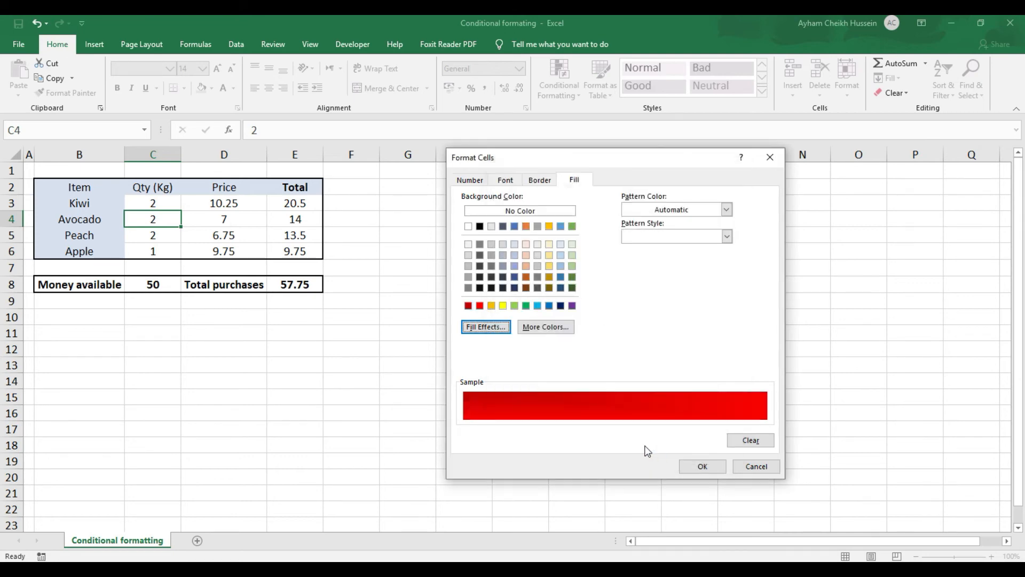
left_click(703, 467)
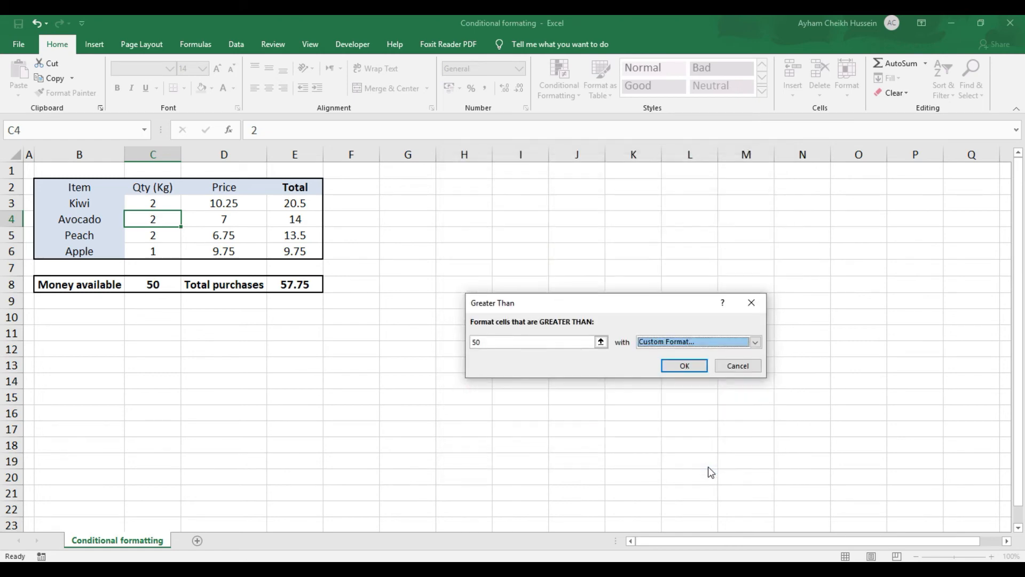
left_click(682, 369)
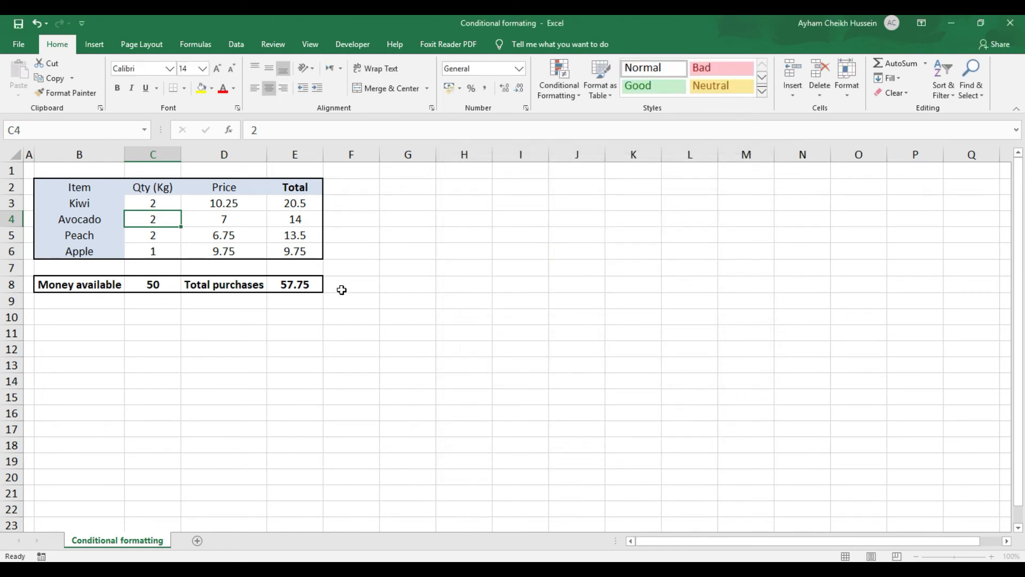
Test the Greater Than rule by setting the avocado quantity in C4 to 50 and to 55.
left_click(307, 284)
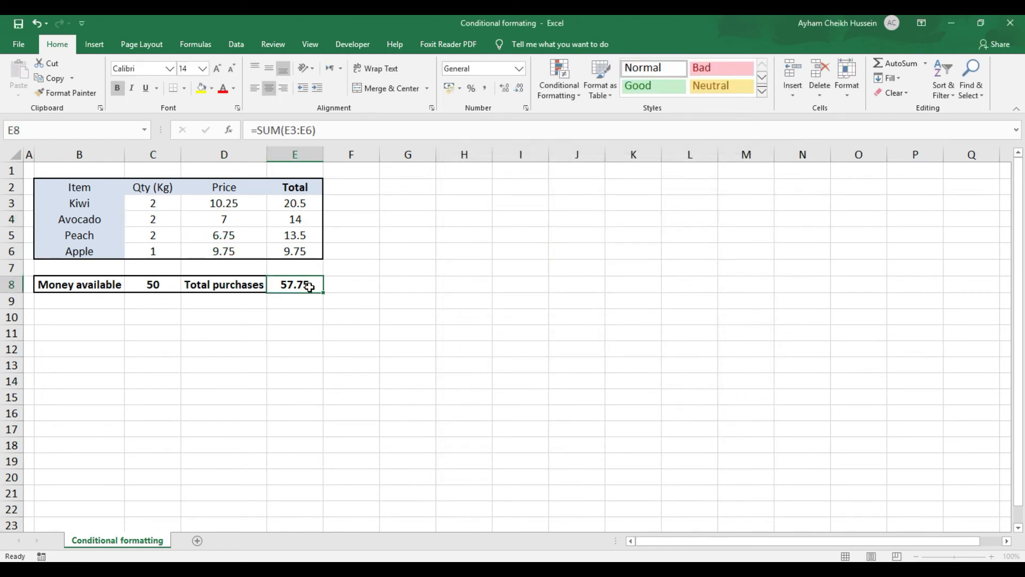
left_click(143, 220)
type("50")
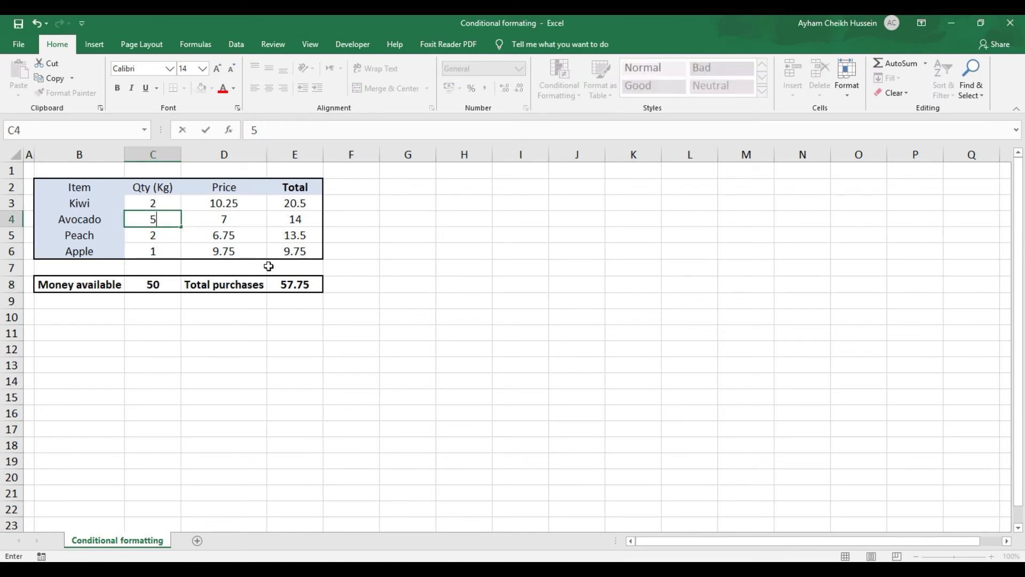
key("Return")
key("Up")
type("55")
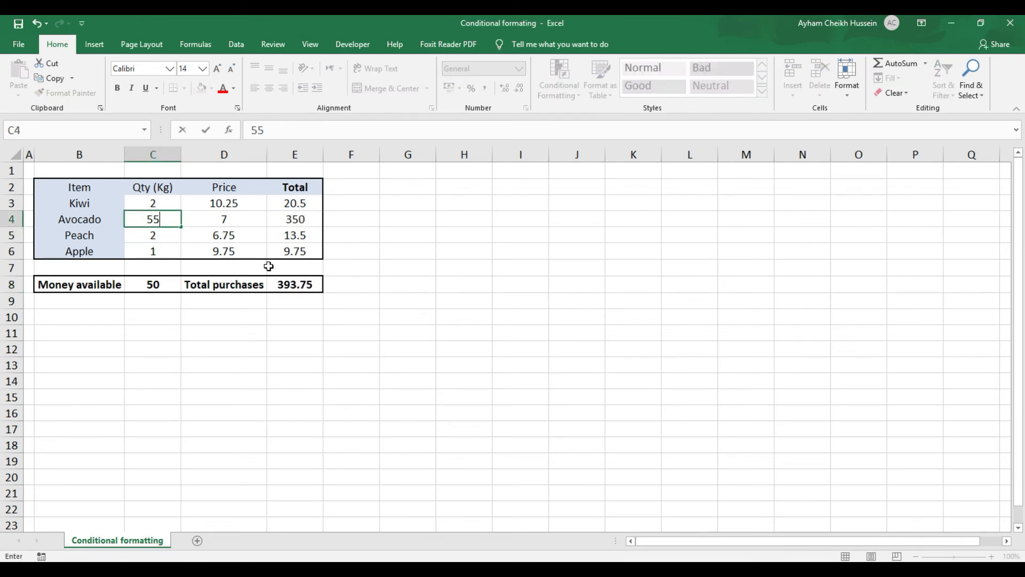
key("Return")
key("Up")
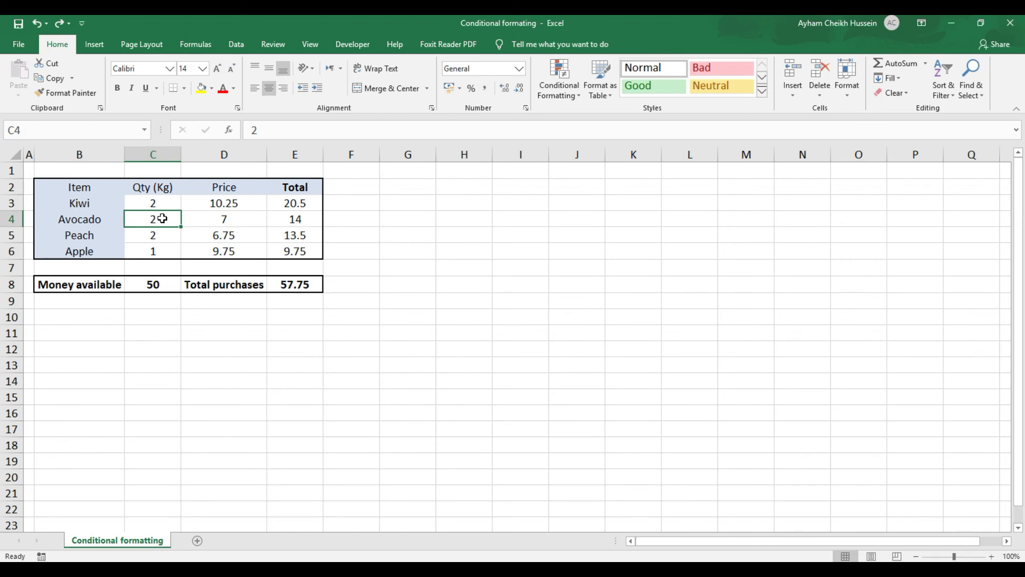
Change the range of the Cell Value > 50 rule to =$E$8 in the rules manager, apply it and select E8.
left_click(566, 92)
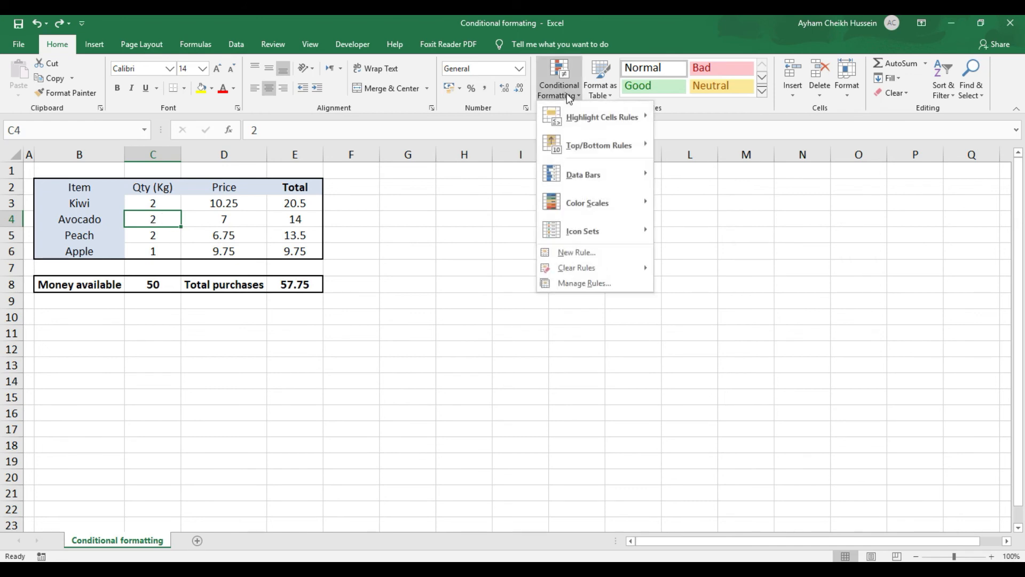
left_click(586, 284)
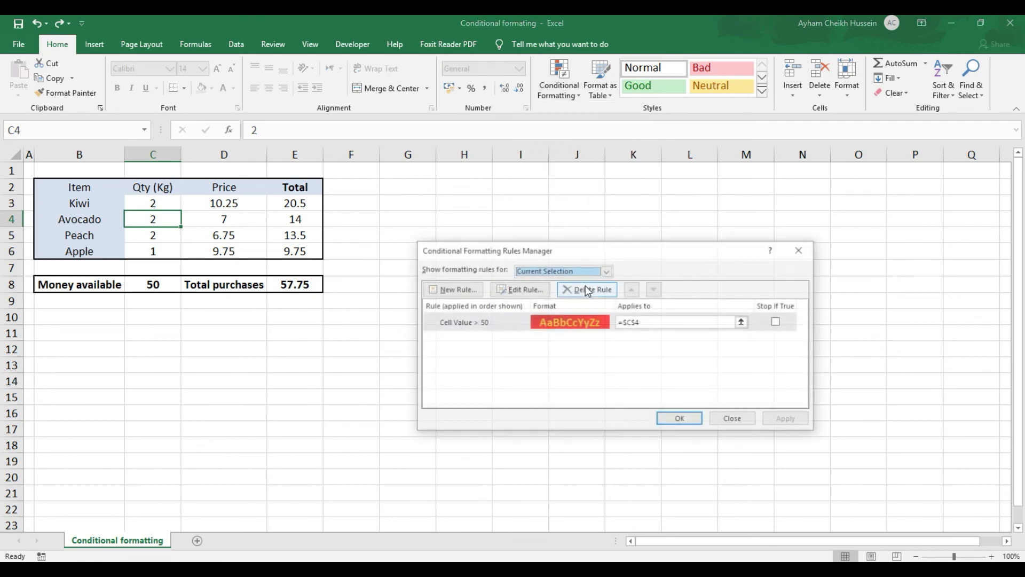
left_click(685, 324)
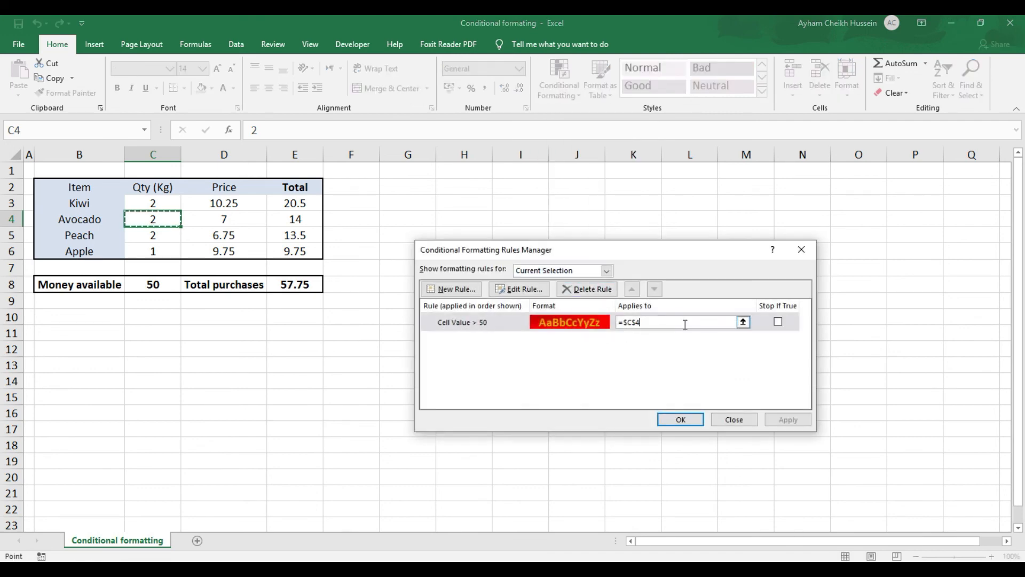
left_click(743, 322)
left_click_drag(476, 273, 418, 266)
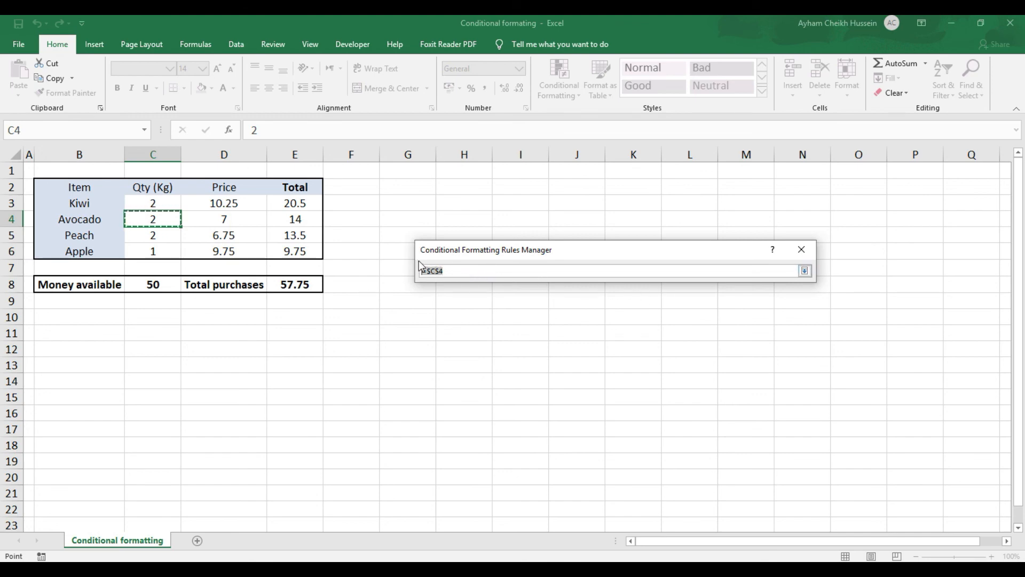
key("Delete")
left_click(299, 284)
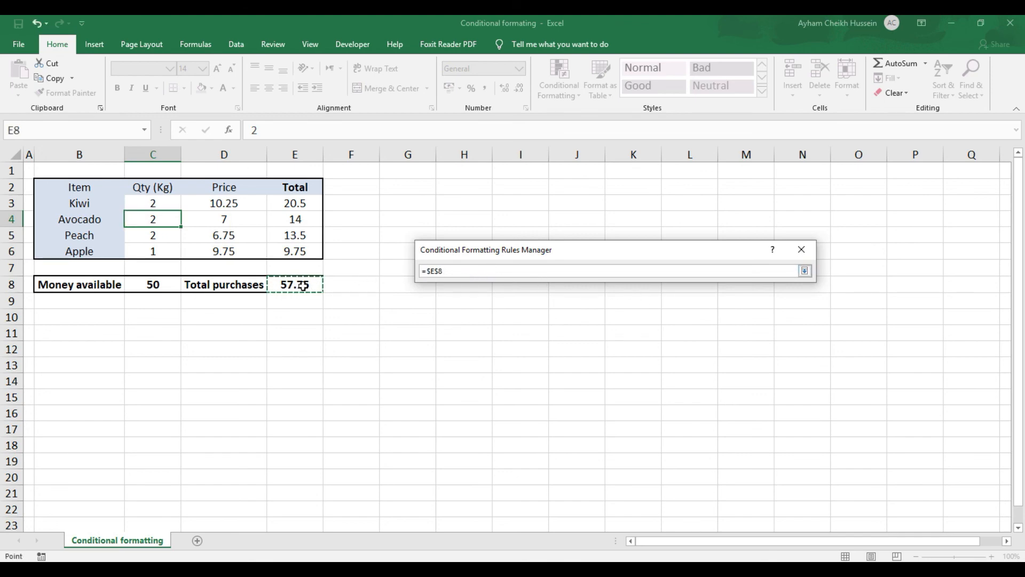
left_click(804, 271)
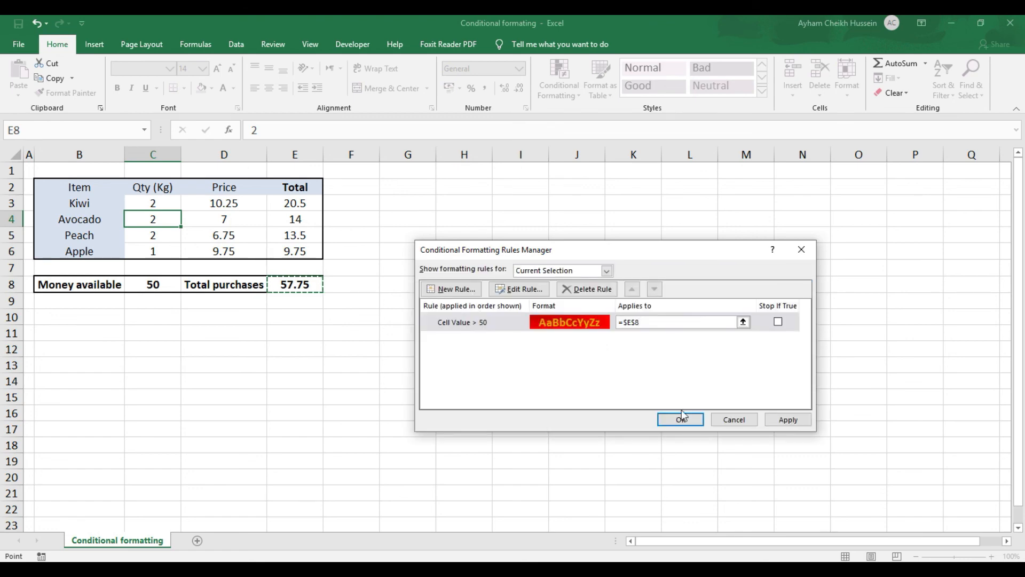
left_click(788, 419)
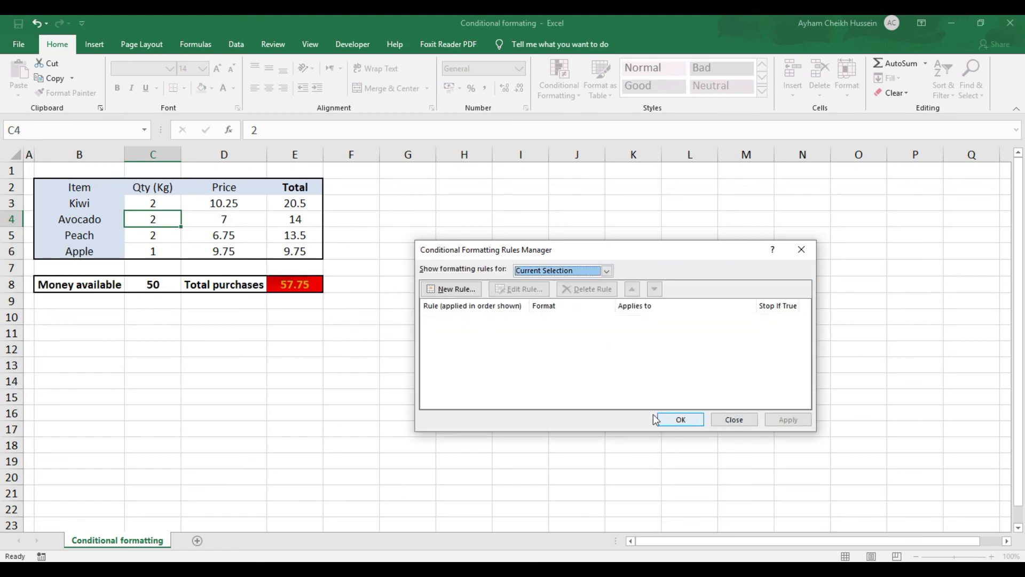
left_click(679, 419)
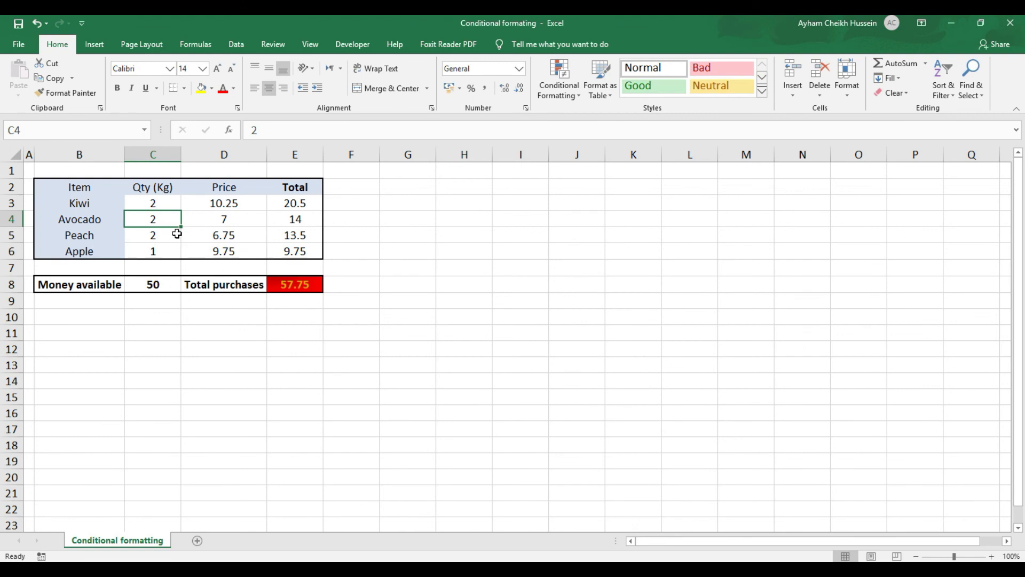
left_click(308, 288)
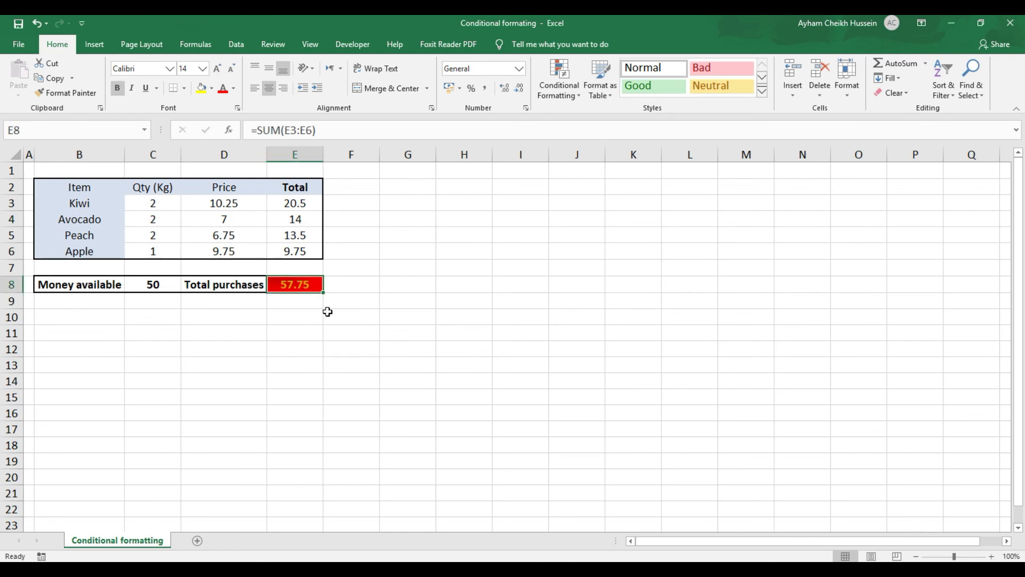